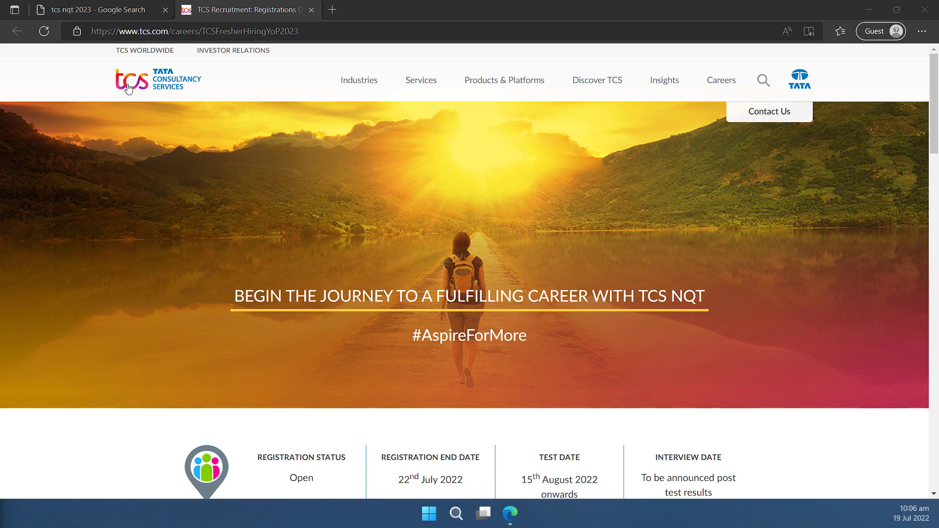
# Return to the Google results for 'tcs nqt 2023', with the TCS fresher hiring page listed first.
pyautogui.click(105, 11)
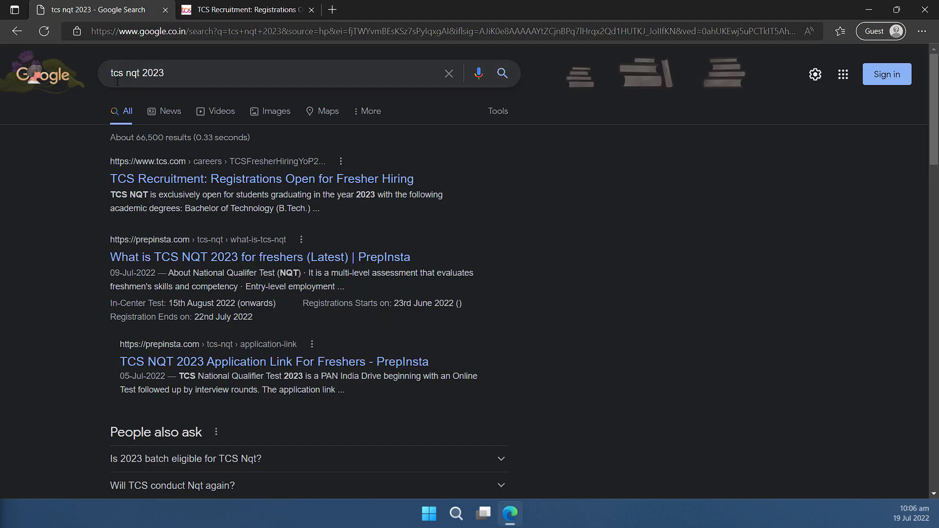
pyautogui.moveTo(111, 73); pyautogui.dragTo(165, 73)
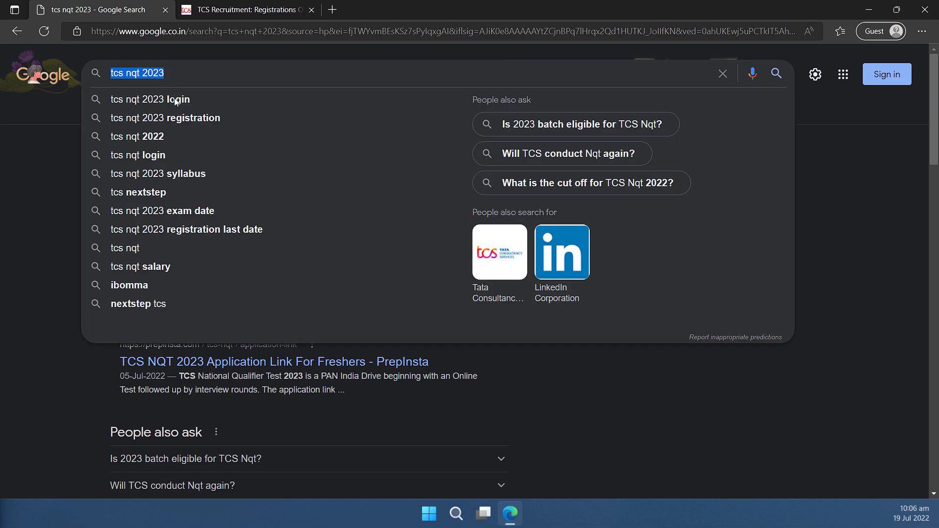
pyautogui.click(48, 177)
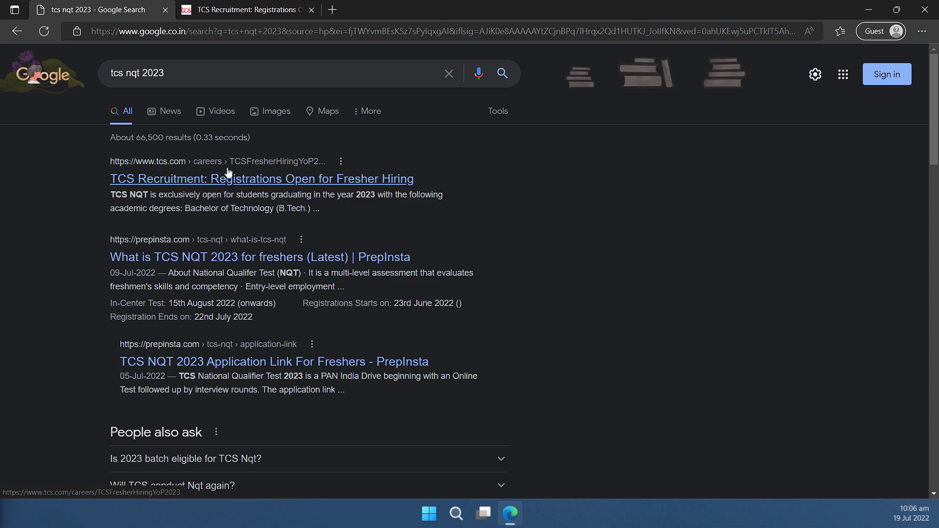
# Read the TCS NQT 2023 page's Application process and Important Note sections, ending back at Register Today.
pyautogui.click(246, 13)
pyautogui.scroll(-3, 465, 355)
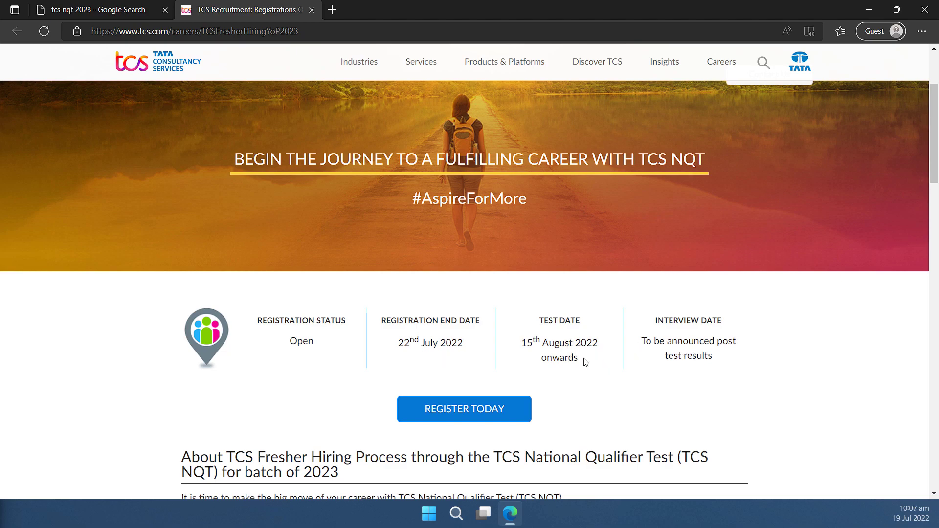
pyautogui.scroll(1, 584, 364)
pyautogui.scroll(-9, 574, 287)
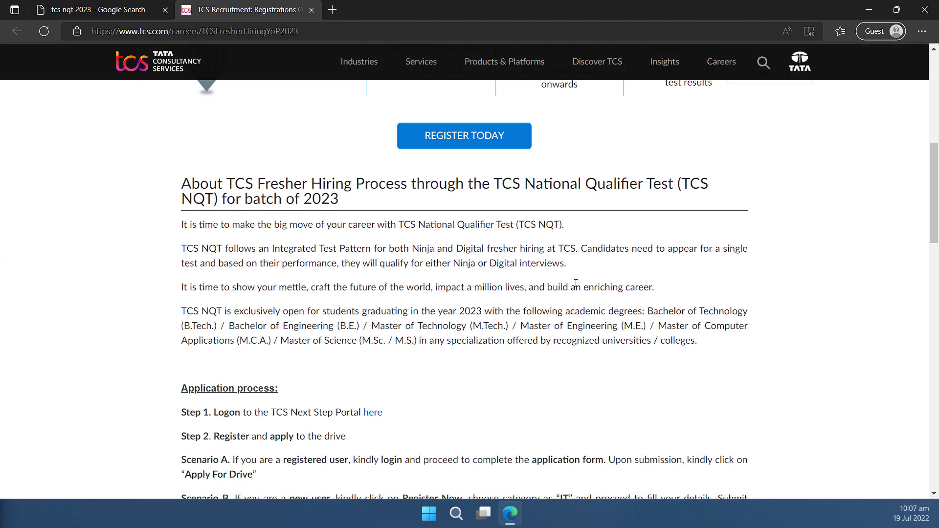
pyautogui.scroll(-6, 566, 280)
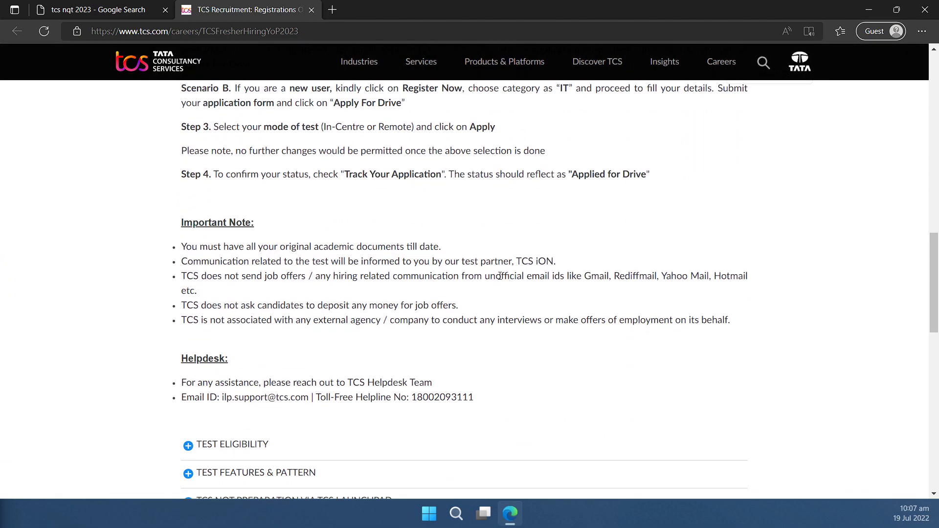
pyautogui.scroll(-3, 354, 295)
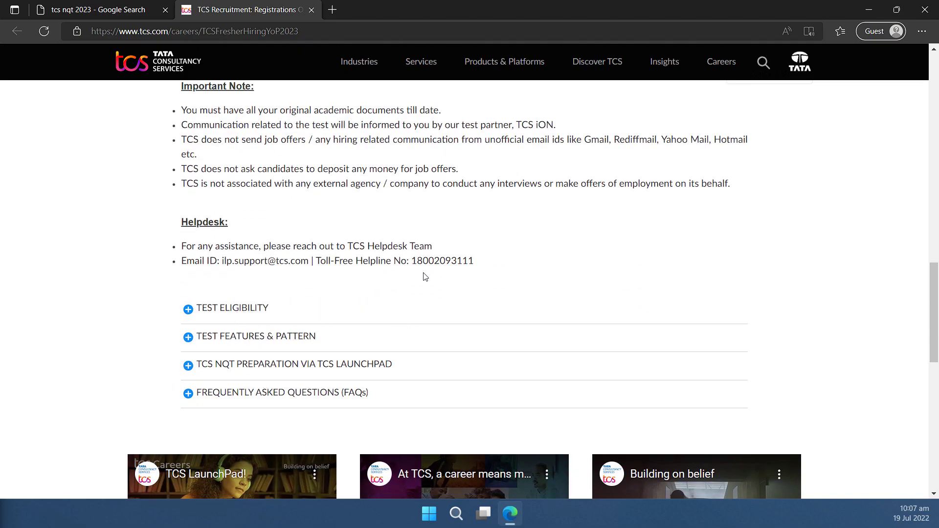
pyautogui.scroll(17, 423, 272)
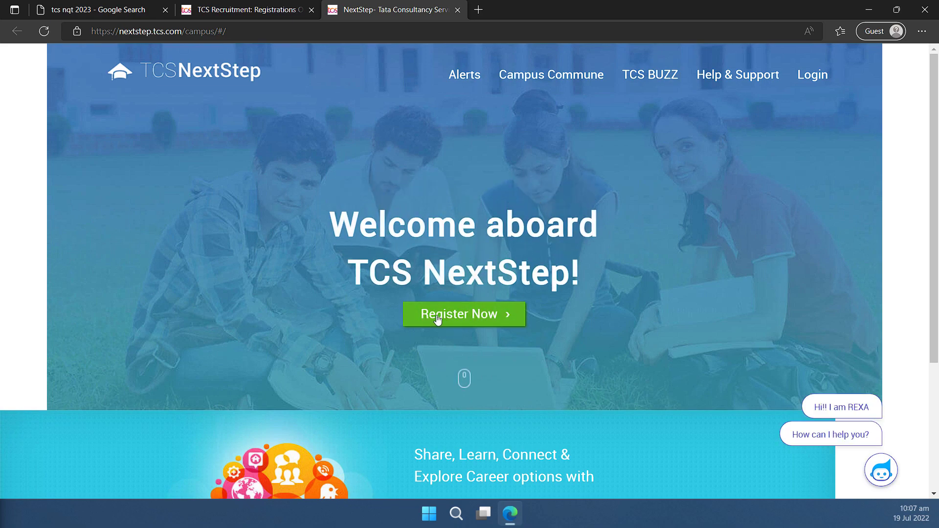
# Start a new NextStep registration in the IT category.
pyautogui.click(508, 319)
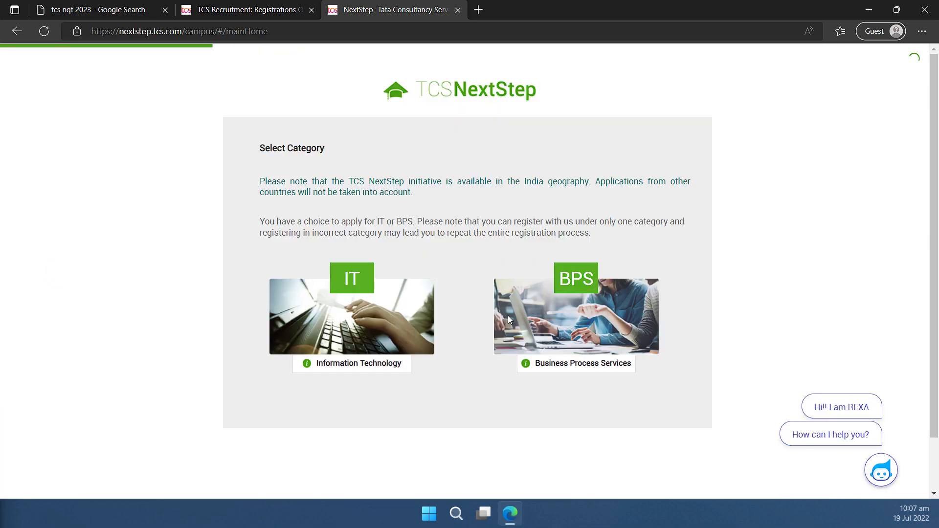
pyautogui.click(355, 286)
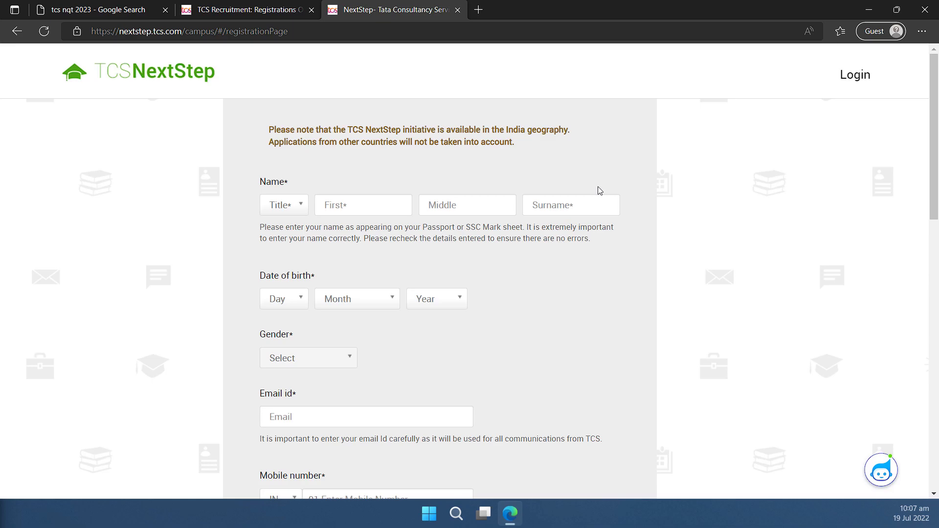
pyautogui.scroll(-15, 658, 220)
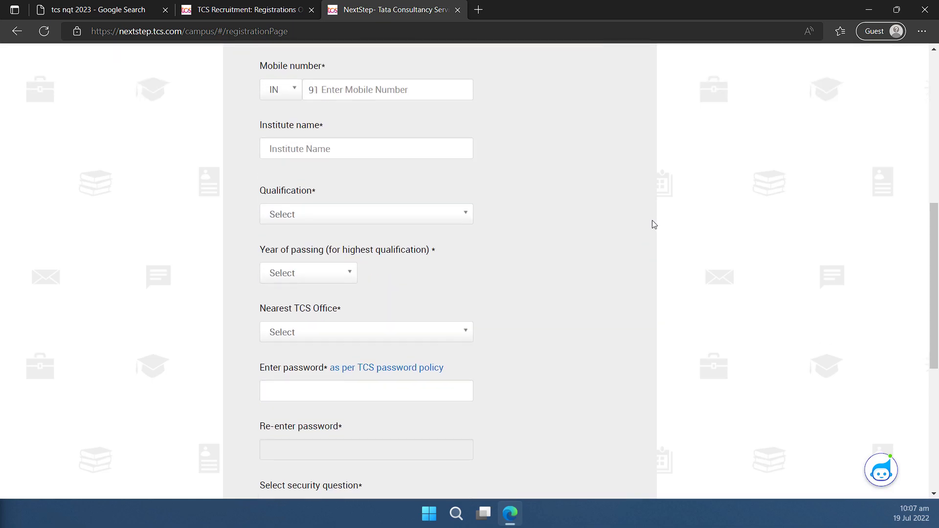
pyautogui.scroll(15, 468, 256)
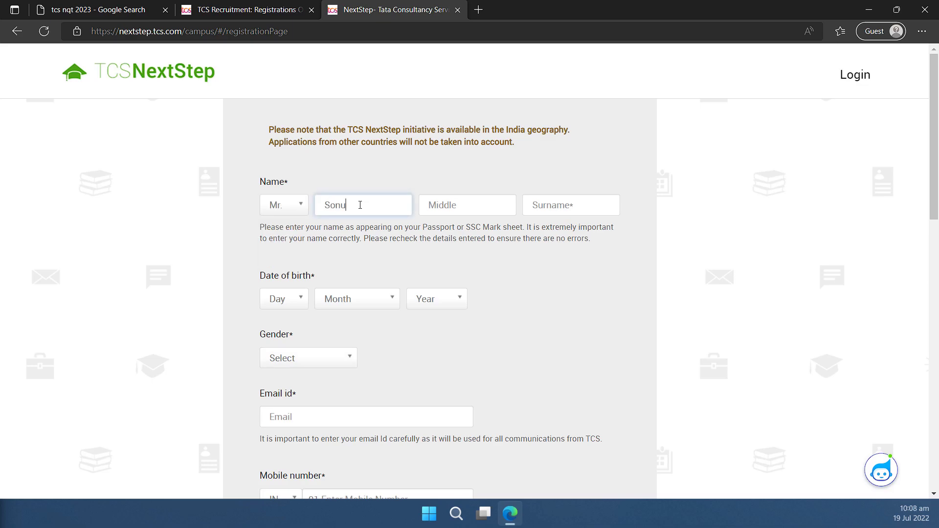
# Enter the candidate's full name, date of birth, Male gender and e-mail address.
pyautogui.press('Tab')
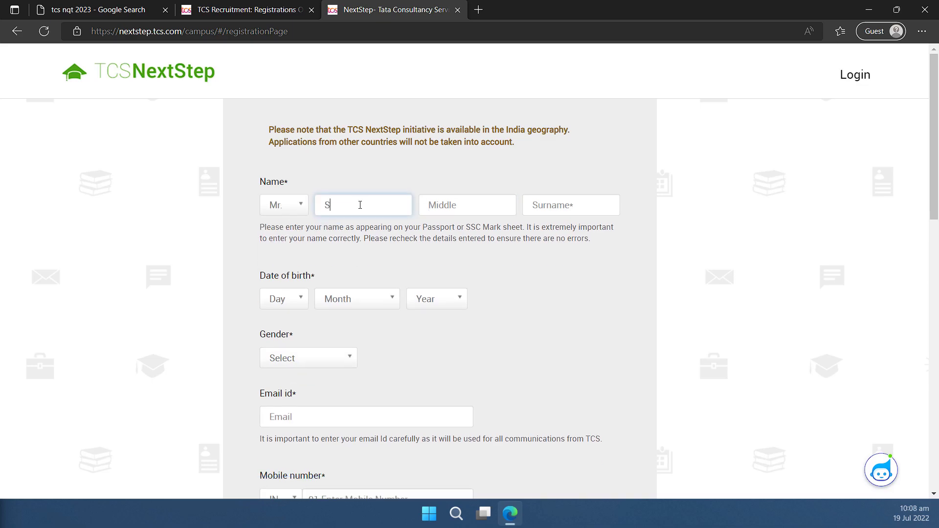
pyautogui.write('onu')
pyautogui.press('Tab')
pyautogui.press('Tab')
pyautogui.click(284, 299)
pyautogui.click(436, 298)
pyautogui.click(308, 358)
pyautogui.click(290, 416)
# Enter the mobile number, 'Lovely Professional University, Phagwara' as institute, and BACHELOR OF TECHNOLOGY qualification.
pyautogui.scroll(-5, 369, 343)
pyautogui.click(368, 225)
pyautogui.write('9876543210')
pyautogui.click(367, 283)
pyautogui.write('Lovely Professional University, Phagwara')
pyautogui.scroll(-3, 367, 284)
pyautogui.click(301, 214)
pyautogui.write('bach')
pyautogui.click(335, 296)
# Set the nearest TCS office, answer the nationality security question, and enter the captcha.
pyautogui.scroll(-5, 366, 294)
pyautogui.click(340, 253)
pyautogui.click(367, 392)
pyautogui.click(312, 431)
pyautogui.write('Indian')
pyautogui.scroll(-5, 312, 433)
pyautogui.click(357, 353)
pyautogui.write('RPn')
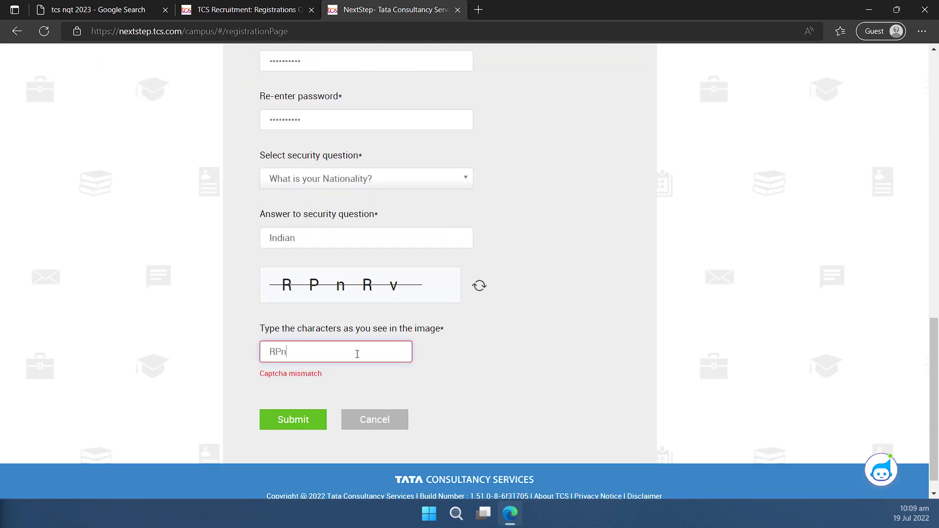
pyautogui.scroll(15, 385, 234)
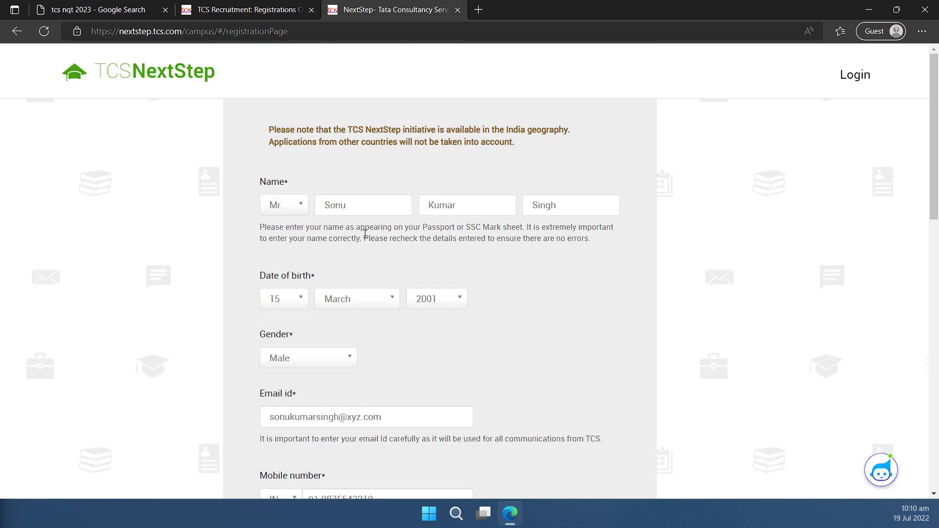
# Change the institute name to Others and set the year of passing to 2023.
pyautogui.scroll(-2, 369, 236)
pyautogui.scroll(-2, 356, 184)
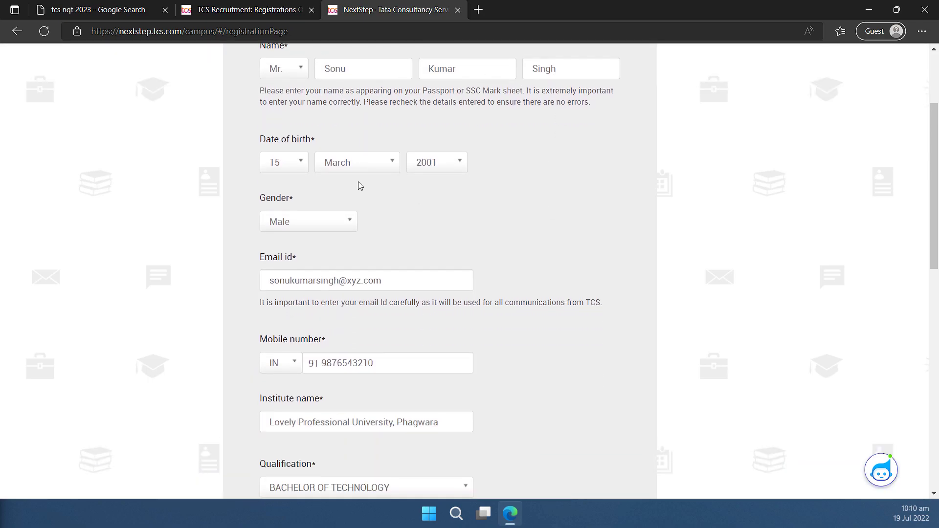
pyautogui.scroll(-4, 286, 240)
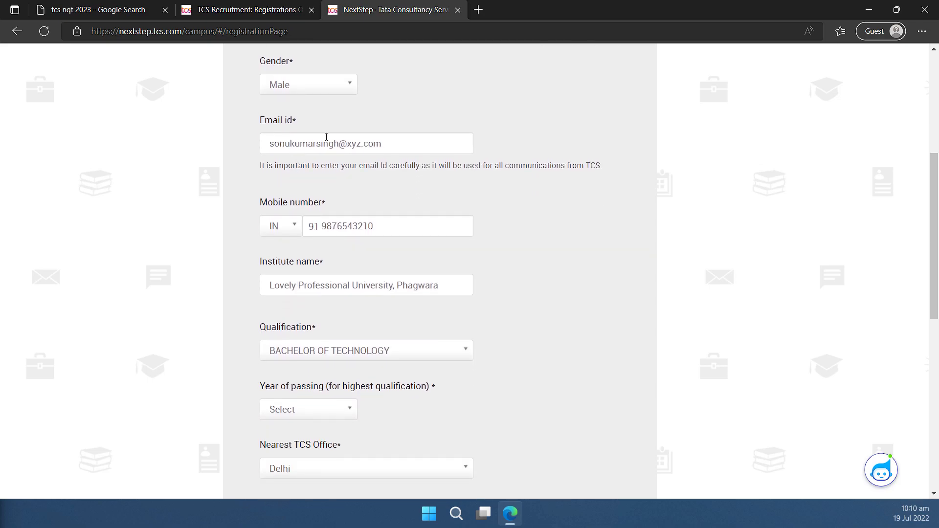
pyautogui.scroll(-4, 390, 227)
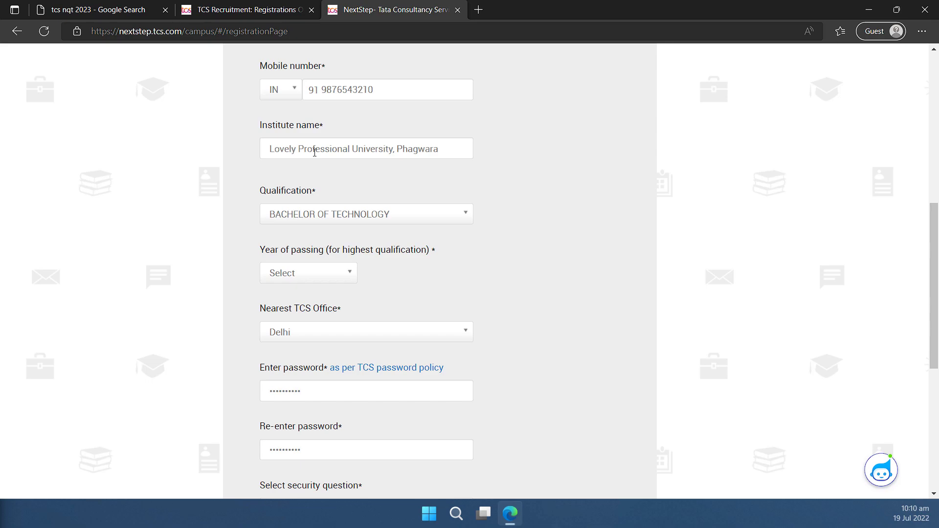
pyautogui.click(315, 152)
pyautogui.tripleClick(314, 152)
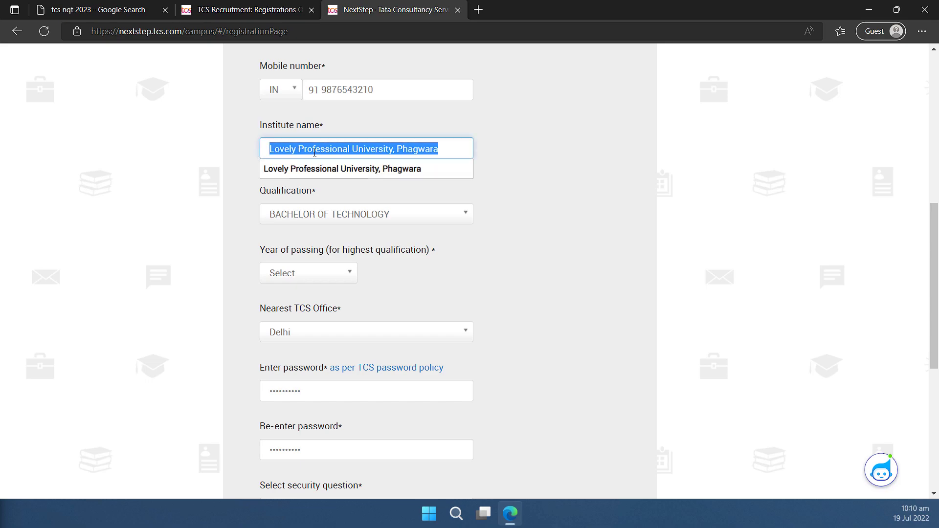
pyautogui.write('others')
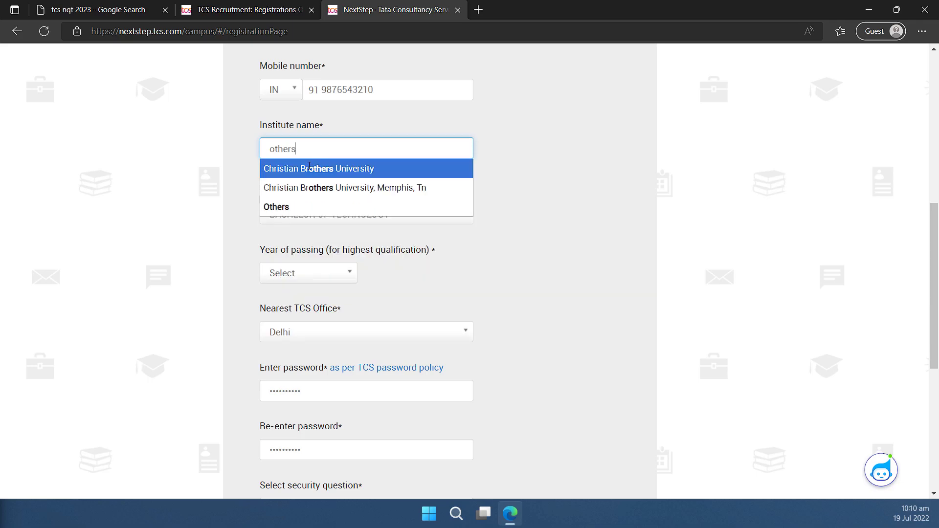
pyautogui.click(290, 202)
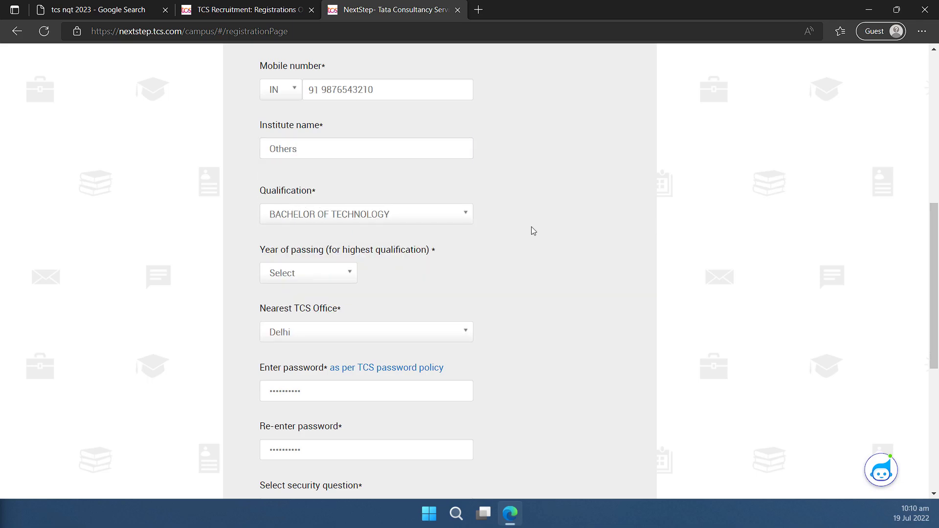
pyautogui.click(308, 272)
pyautogui.click(291, 380)
# Review and close the TCS password policy notice, then submit the registration form.
pyautogui.scroll(-3, 423, 351)
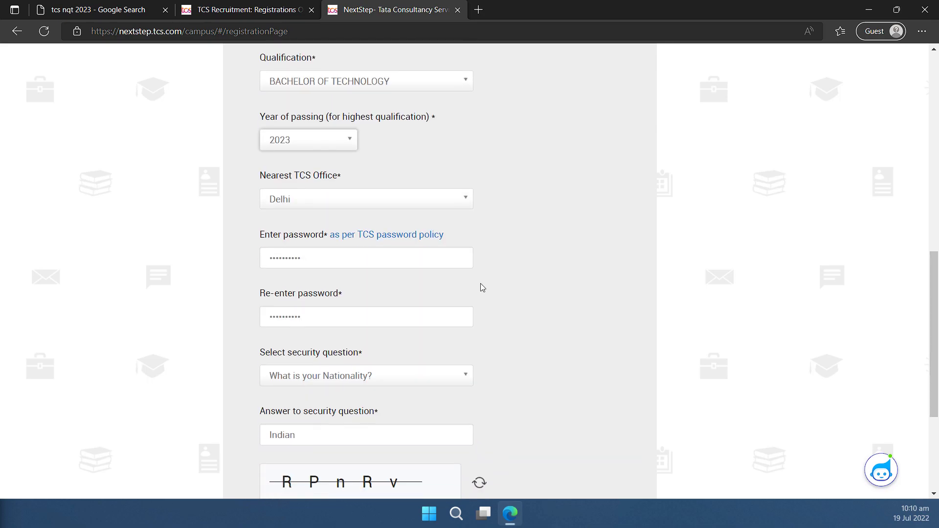
pyautogui.scroll(-1, 411, 252)
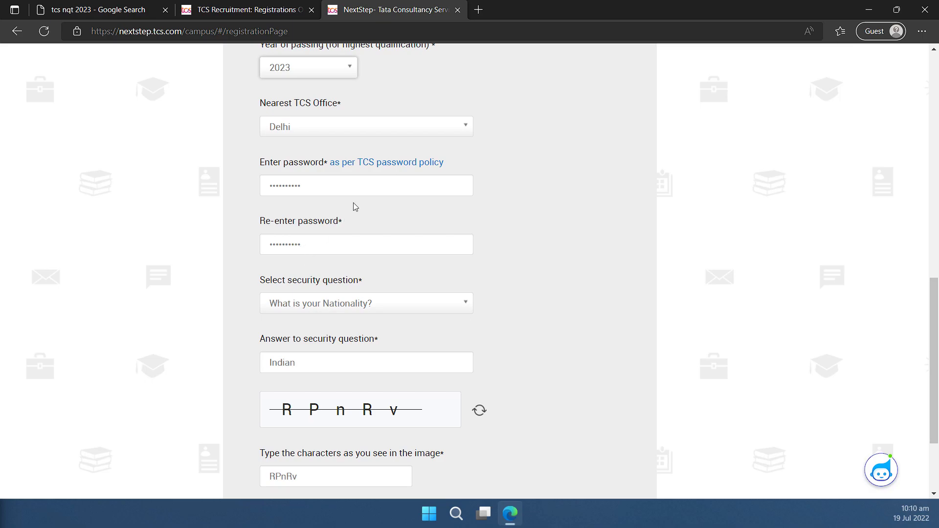
pyautogui.click(389, 163)
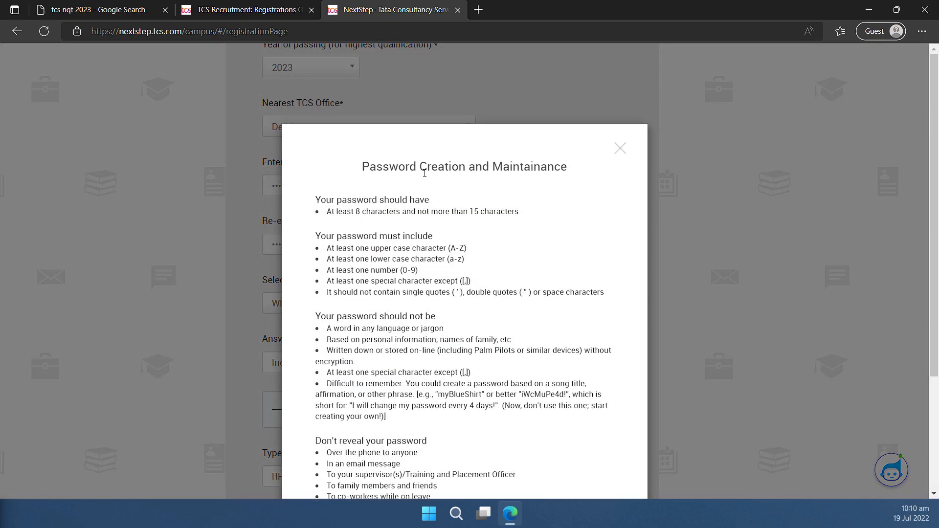
pyautogui.moveTo(317, 234); pyautogui.dragTo(390, 377)
pyautogui.click(616, 155)
pyautogui.scroll(-3, 585, 208)
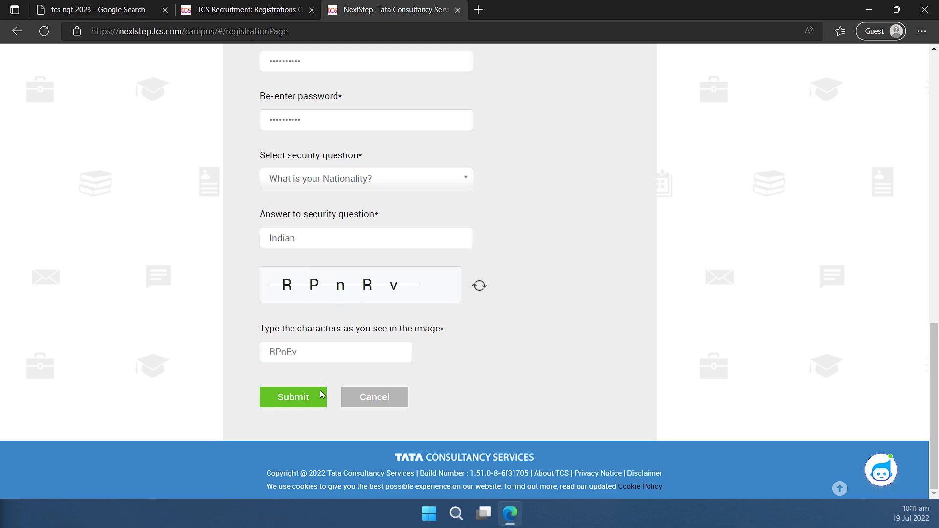
pyautogui.click(292, 404)
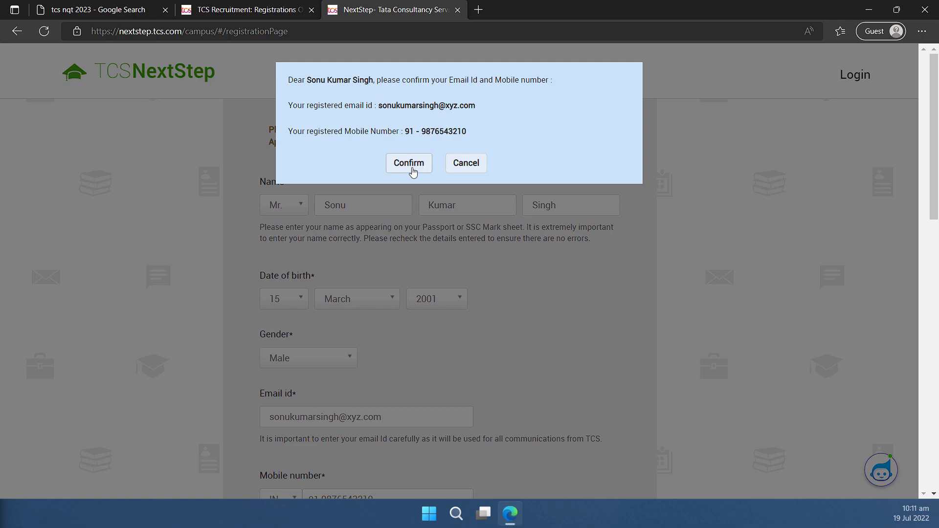
# Confirm the registered e-mail and mobile, noting the registration reference ID.
pyautogui.click(412, 171)
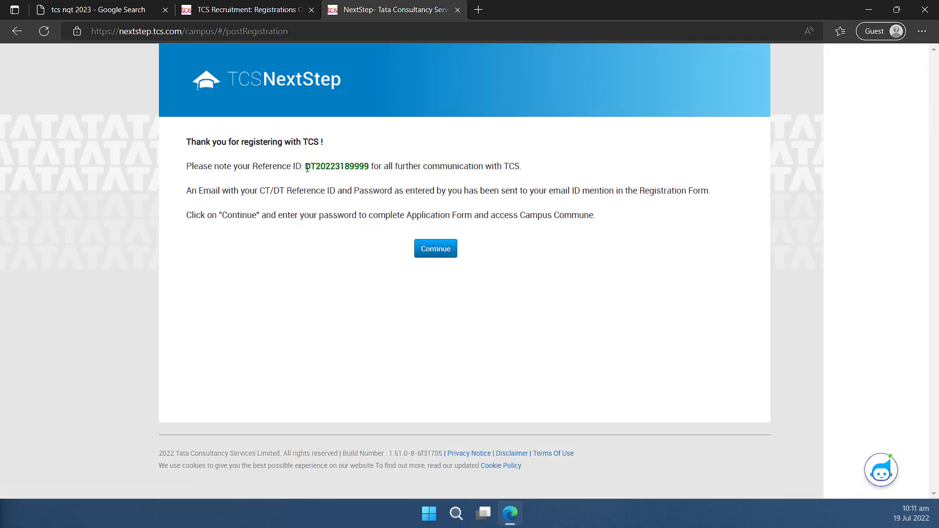
pyautogui.moveTo(305, 166); pyautogui.dragTo(375, 172)
pyautogui.click(436, 252)
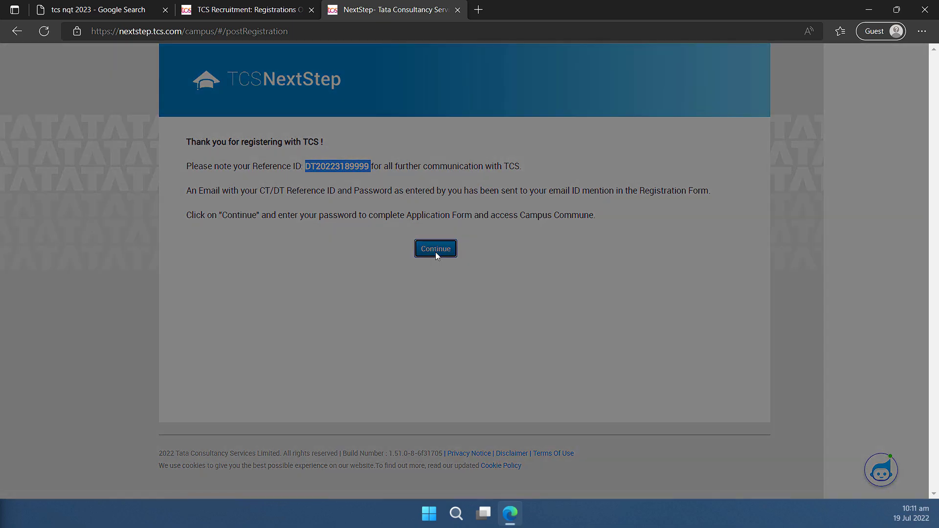
# Sign in with the account password and go to the Application Form.
pyautogui.click(417, 152)
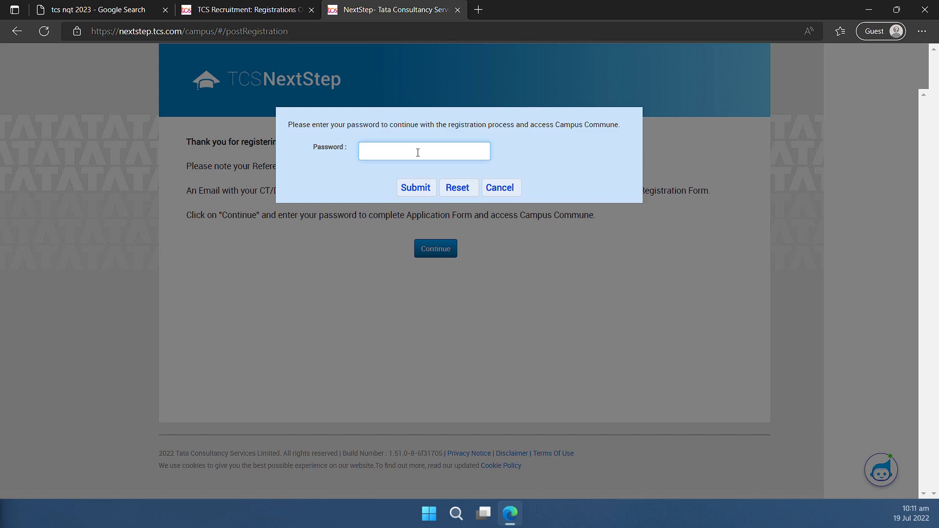
pyautogui.write('••')
pyautogui.click(416, 187)
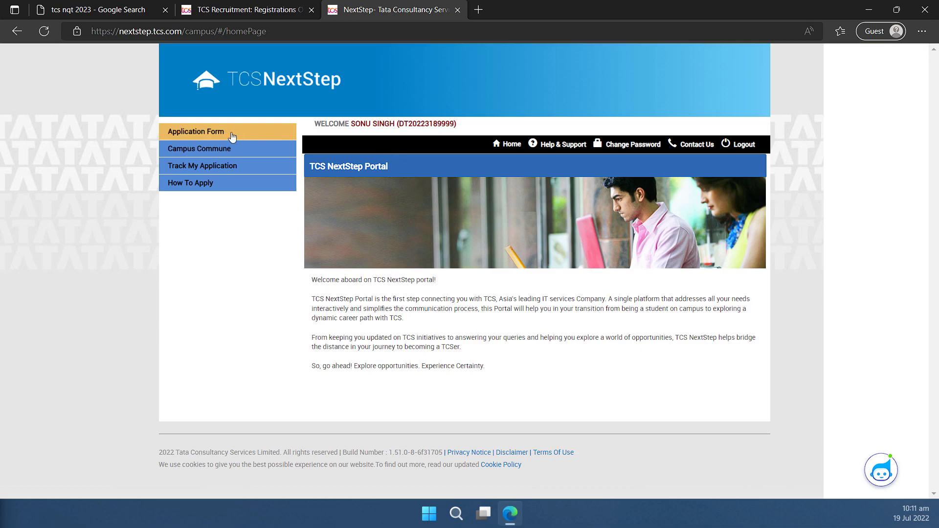
pyautogui.click(188, 134)
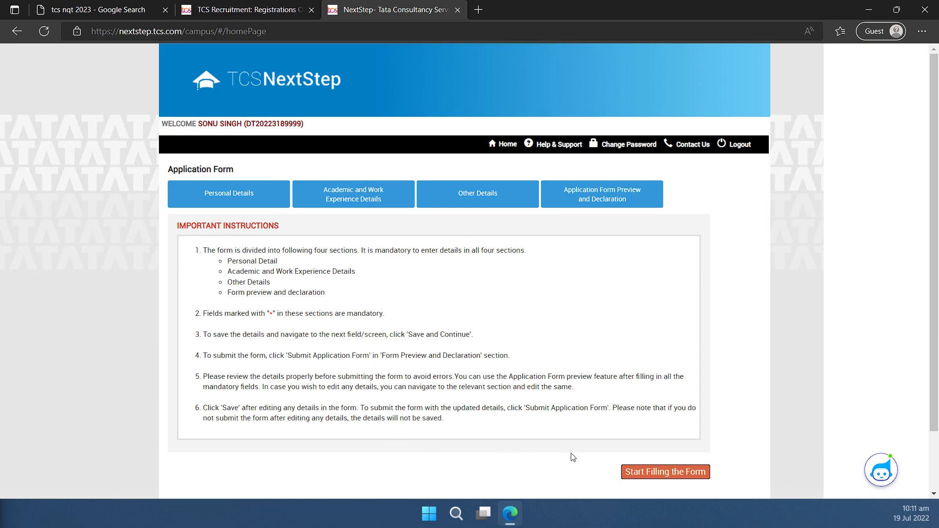
# Begin Personal Details and enter the father's first and last name.
pyautogui.click(682, 477)
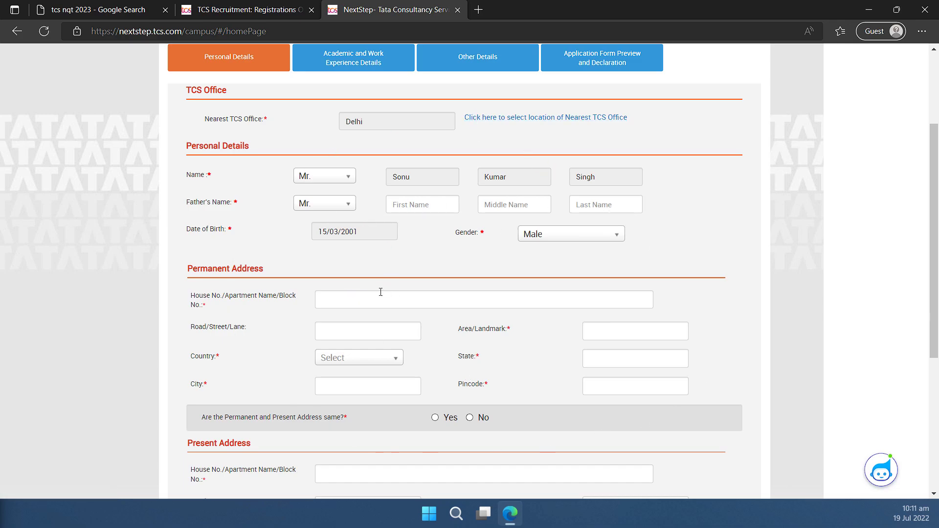
pyautogui.scroll(-5, 383, 289)
pyautogui.scroll(3, 383, 289)
pyautogui.scroll(2, 383, 289)
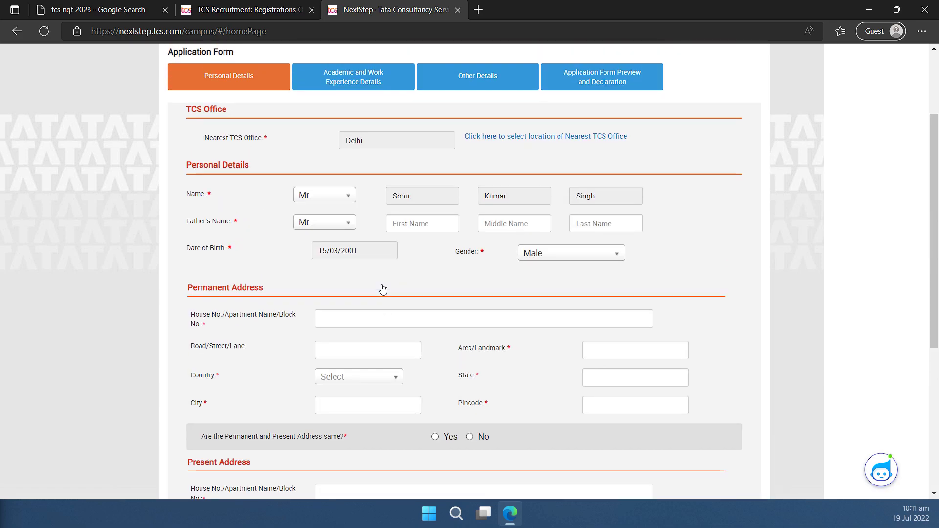
pyautogui.click(416, 228)
pyautogui.press('Tab')
pyautogui.press('Tab')
# Fill in the permanent address: street, landmark, country India, state, PIN code and city.
pyautogui.scroll(-2, 453, 181)
pyautogui.click(453, 180)
pyautogui.write('Road ABC')
pyautogui.click(630, 220)
pyautogui.write('NEAR XYZ Building')
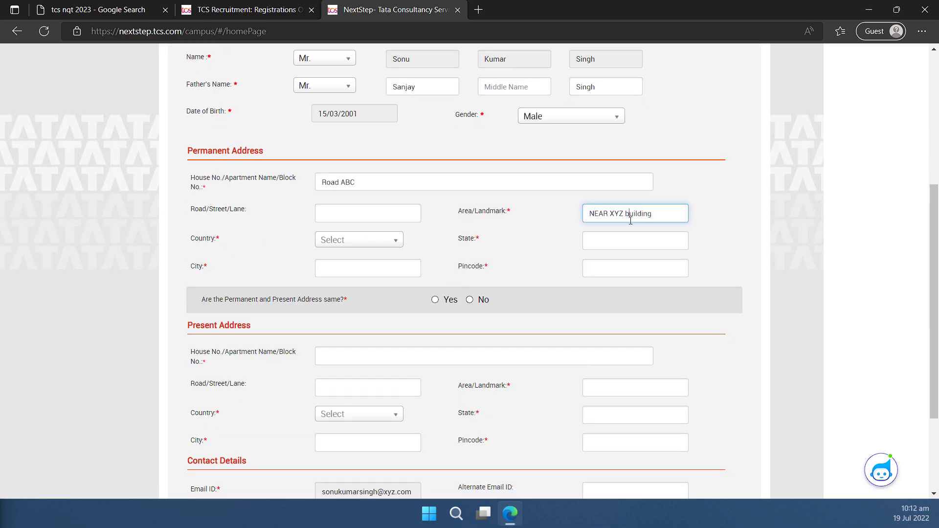
pyautogui.click(398, 240)
pyautogui.click(618, 236)
pyautogui.write('Punjab')
pyautogui.click(609, 268)
pyautogui.write('144405')
pyautogui.click(325, 270)
pyautogui.write('Jalandhat')
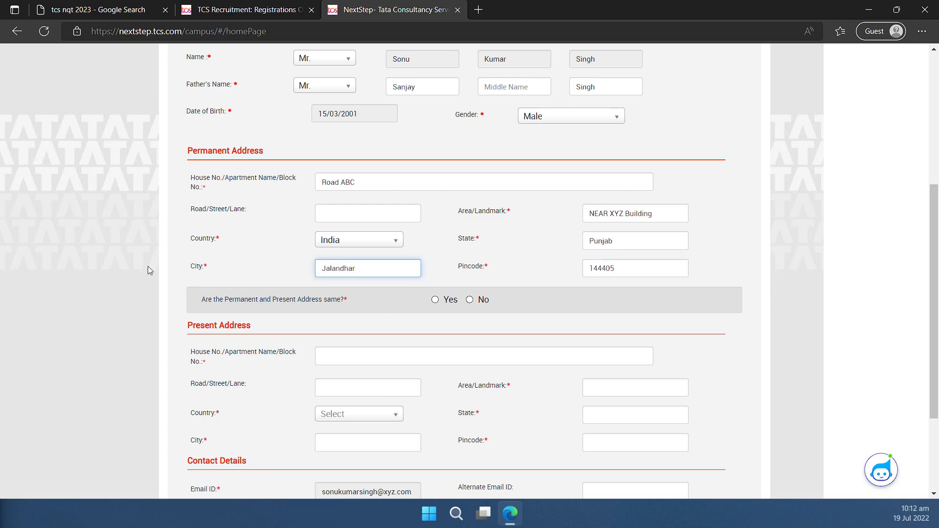
pyautogui.click(110, 263)
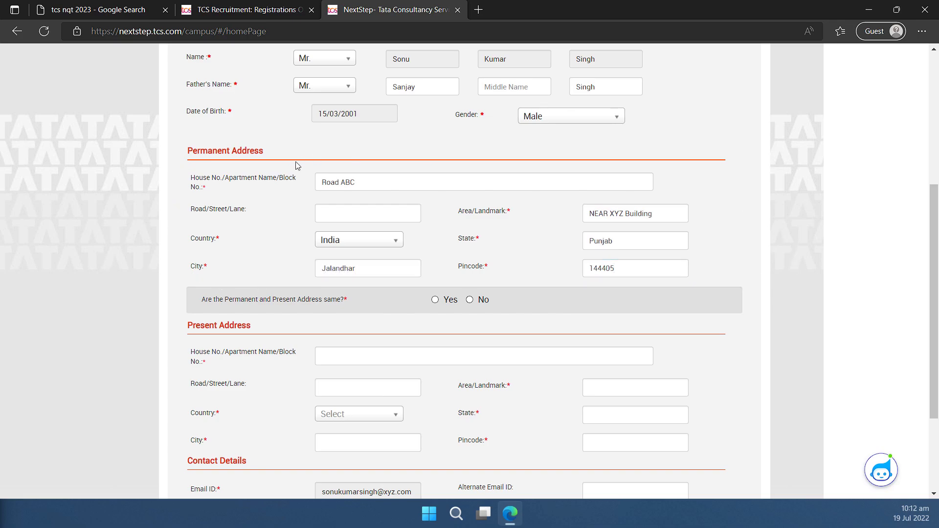
# Mark the present address as same as permanent, then save and continue to academics.
pyautogui.scroll(-1, 267, 257)
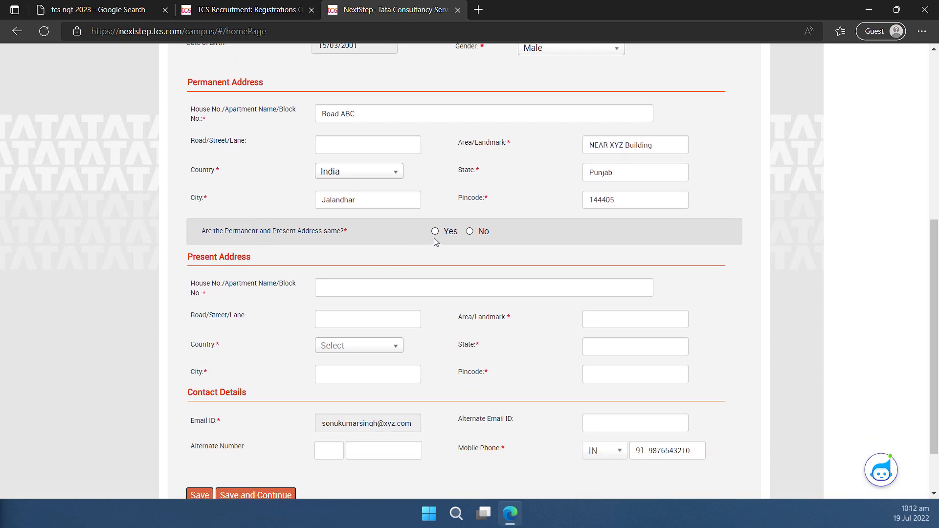
pyautogui.click(435, 232)
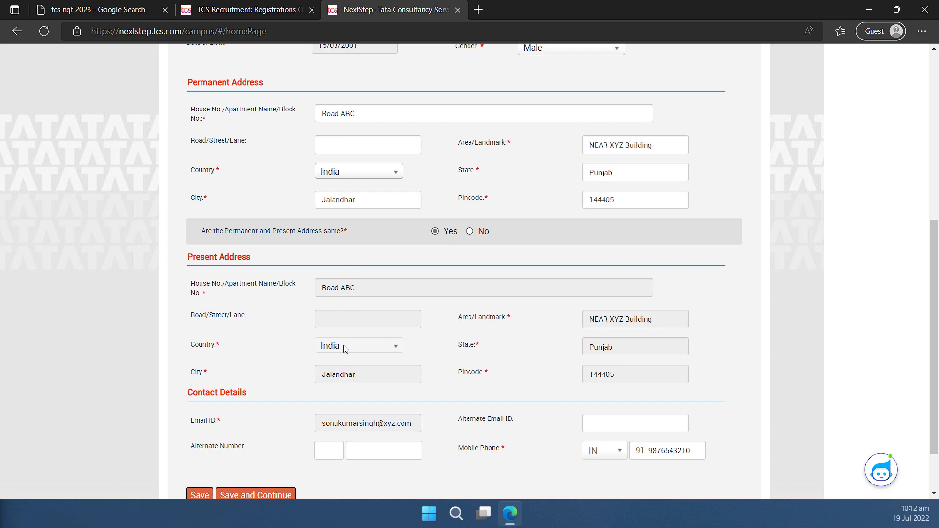
pyautogui.click(470, 231)
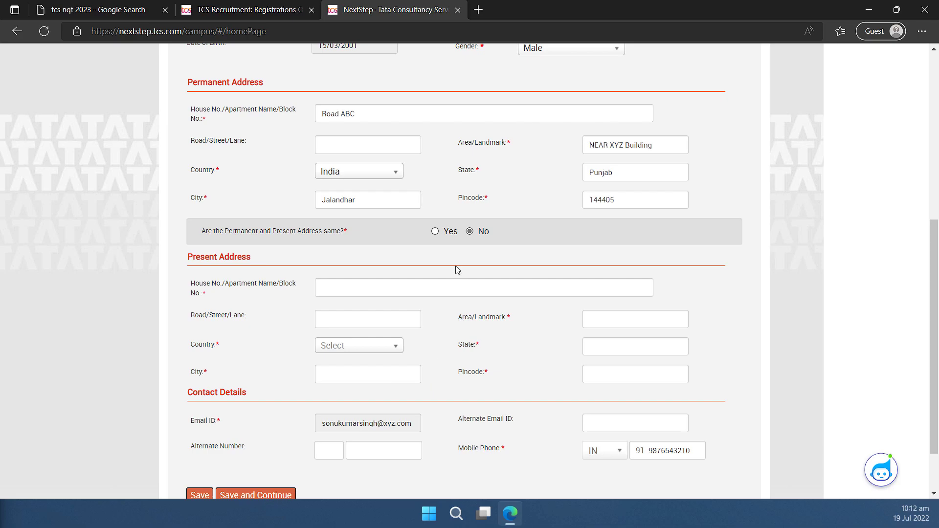
pyautogui.click(435, 232)
pyautogui.scroll(-2, 372, 325)
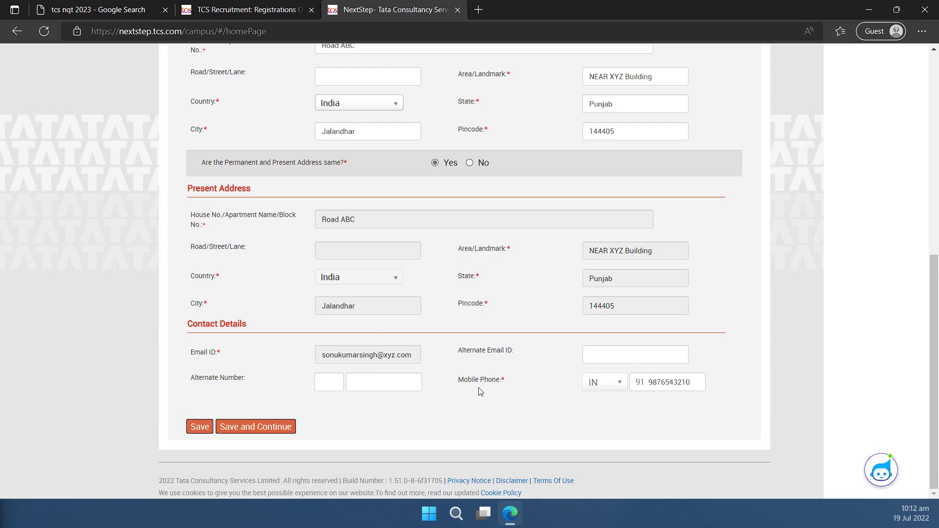
pyautogui.click(254, 427)
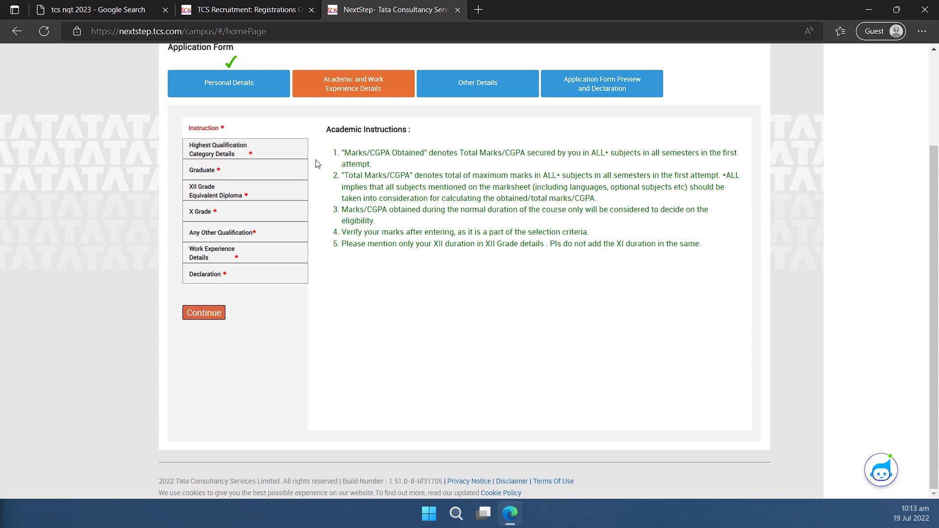
# In Highest Qualification Category Details, enter XYZ University as the institute under Others.
pyautogui.moveTo(710, 249); pyautogui.dragTo(331, 150)
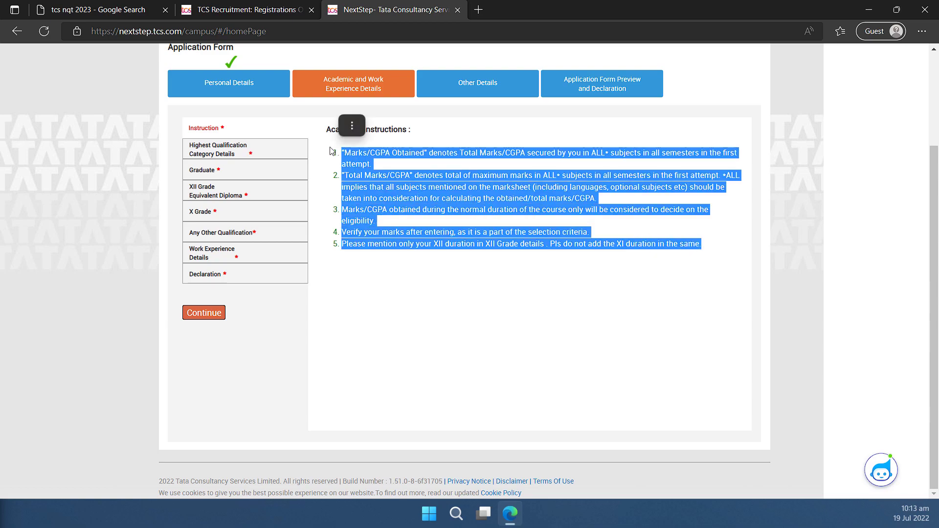
pyautogui.click(222, 154)
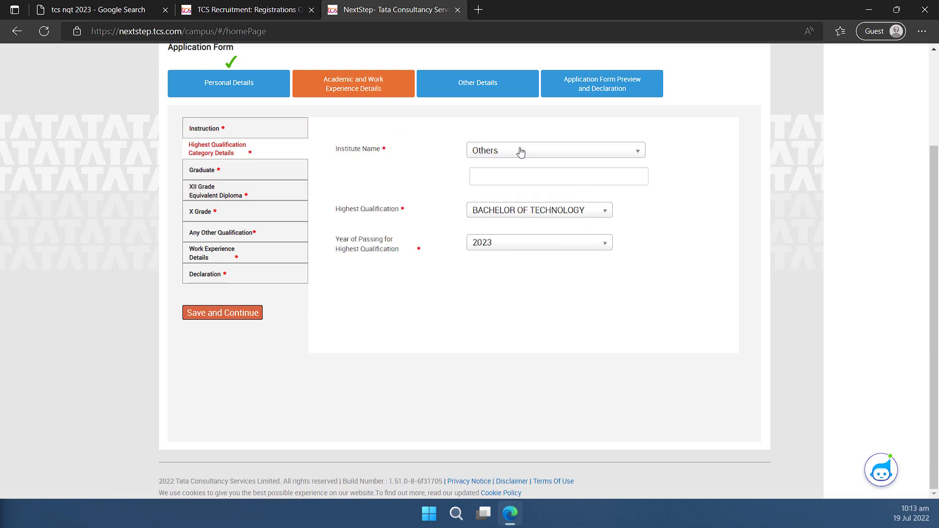
pyautogui.click(485, 176)
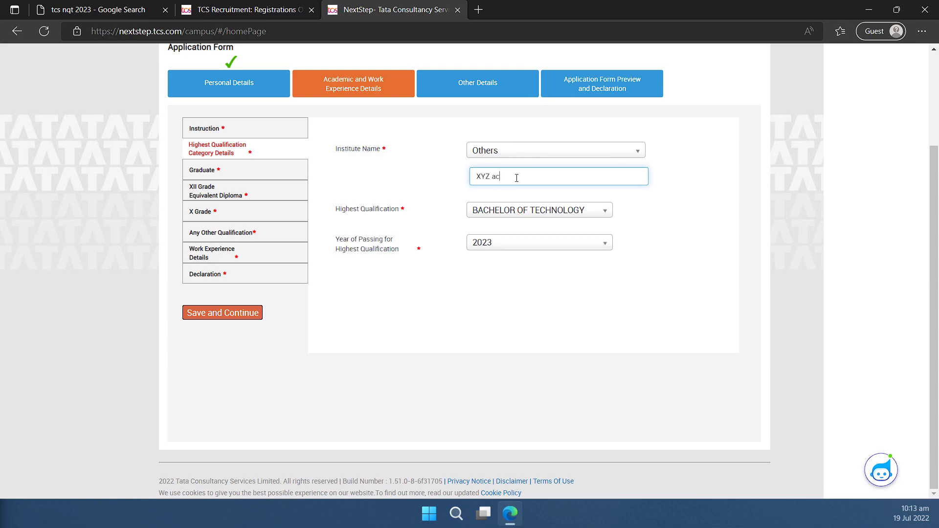
pyautogui.hotkey('ctrl', 'BackSpace')
# Set the Graduate course dates to 01/08/2019 through 01/08/2023, full time.
pyautogui.click(222, 175)
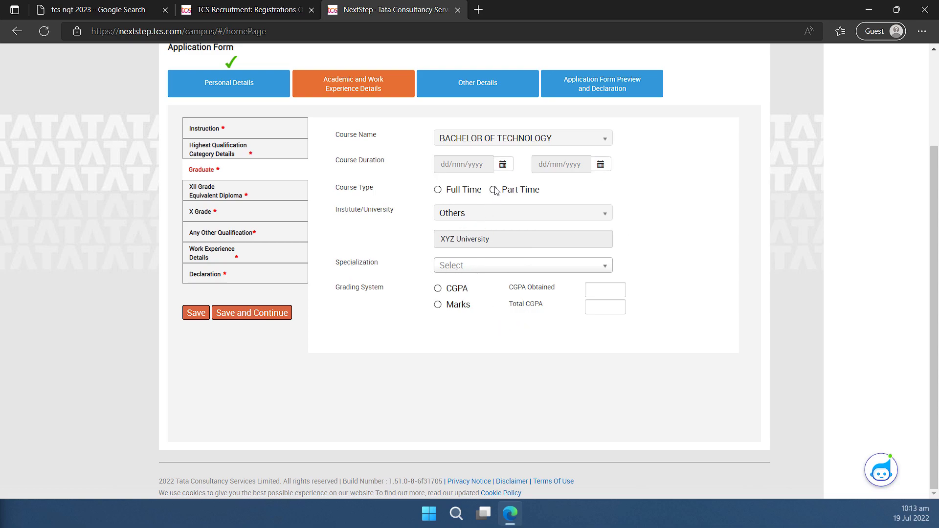
pyautogui.click(502, 164)
pyautogui.click(442, 186)
pyautogui.click(507, 245)
pyautogui.click(601, 164)
pyautogui.click(679, 186)
pyautogui.click(679, 186)
pyautogui.click(608, 248)
pyautogui.click(595, 216)
pyautogui.click(438, 189)
# Choose COMPUTER SCIENCE AND ENGINEERING and enter CGPA 8.6 out of 10, equivalent 86%.
pyautogui.click(493, 265)
pyautogui.write('computer sc')
pyautogui.click(508, 389)
pyautogui.press('Tab')
pyautogui.write('8.6')
pyautogui.press('Tab')
pyautogui.write('10')
pyautogui.press('Tab')
pyautogui.write('86')
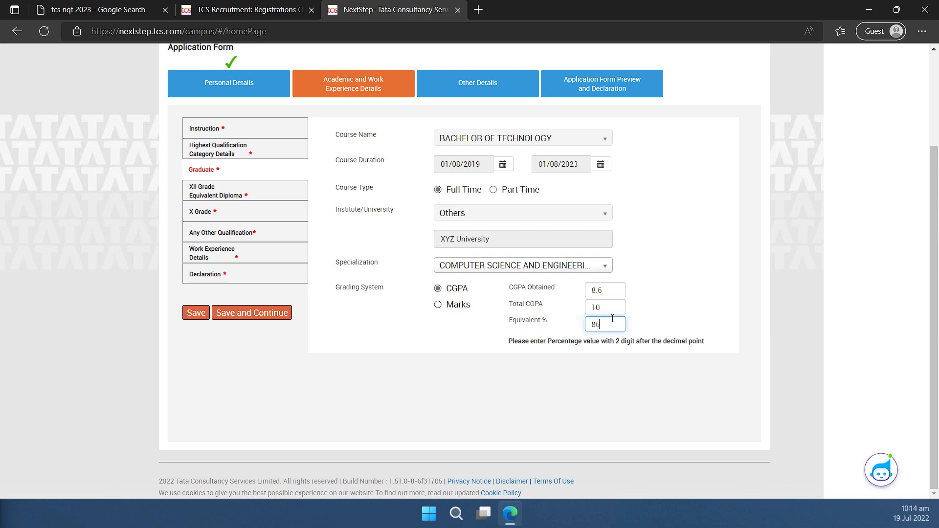
pyautogui.moveTo(607, 291); pyautogui.dragTo(590, 290)
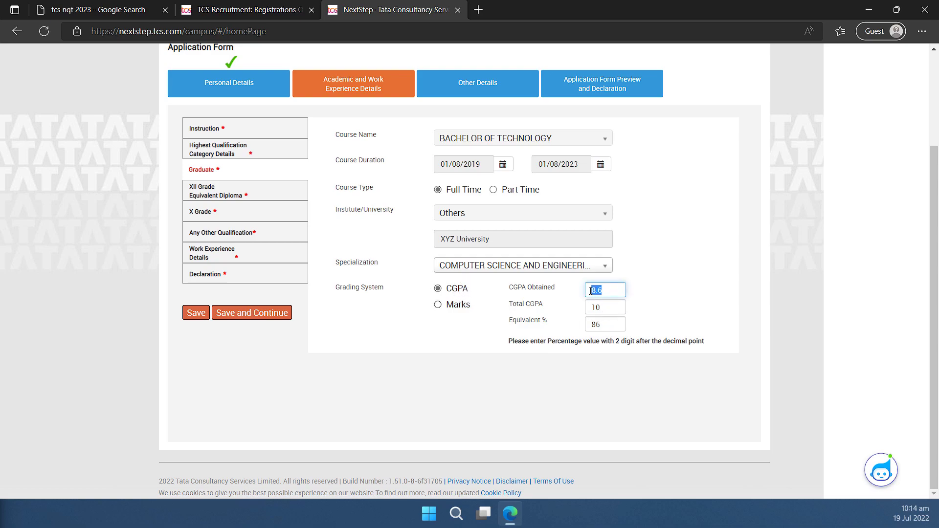
pyautogui.click(599, 324)
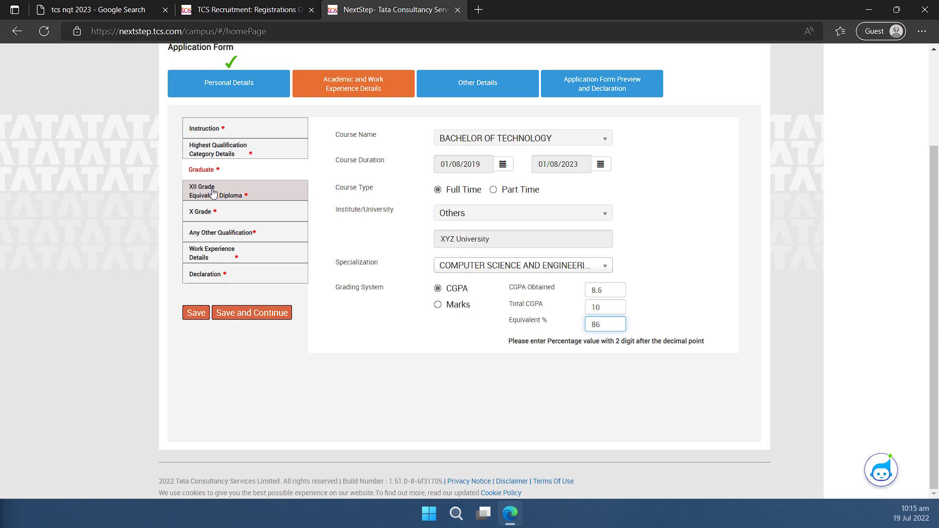
# Choose XII Grade as the course and fill in Science, ABC College and board CBSE.
pyautogui.click(213, 192)
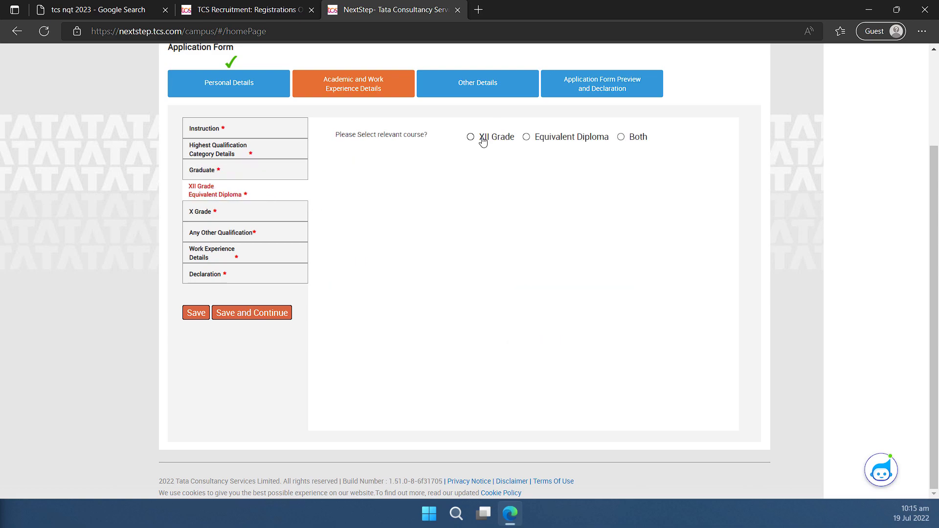
pyautogui.click(482, 141)
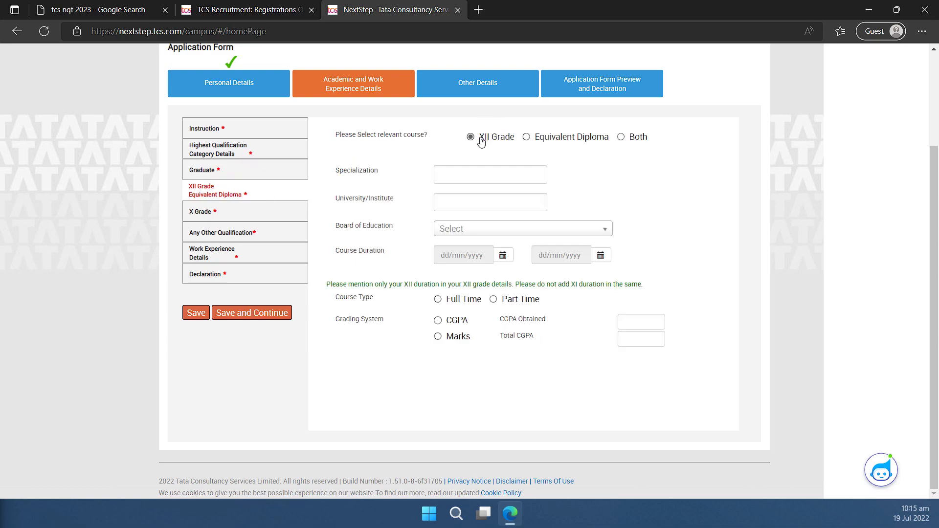
pyautogui.click(568, 142)
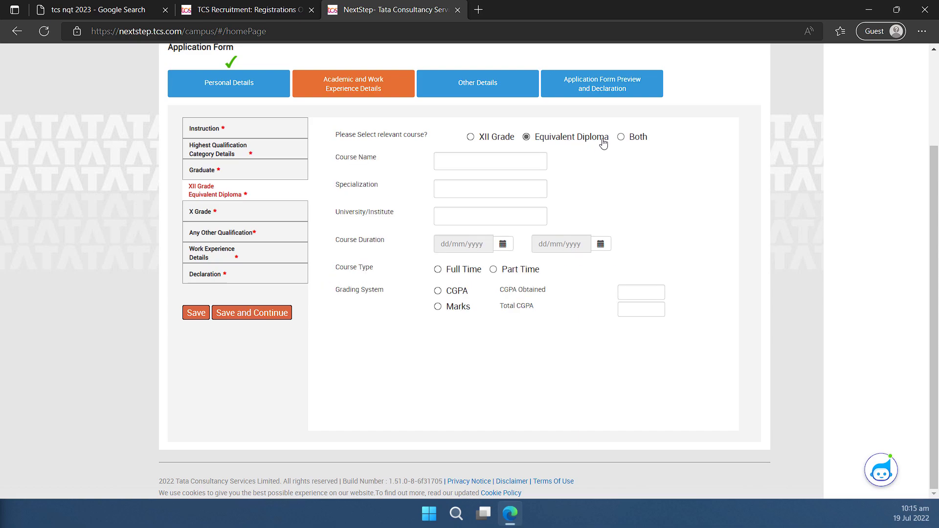
pyautogui.click(645, 138)
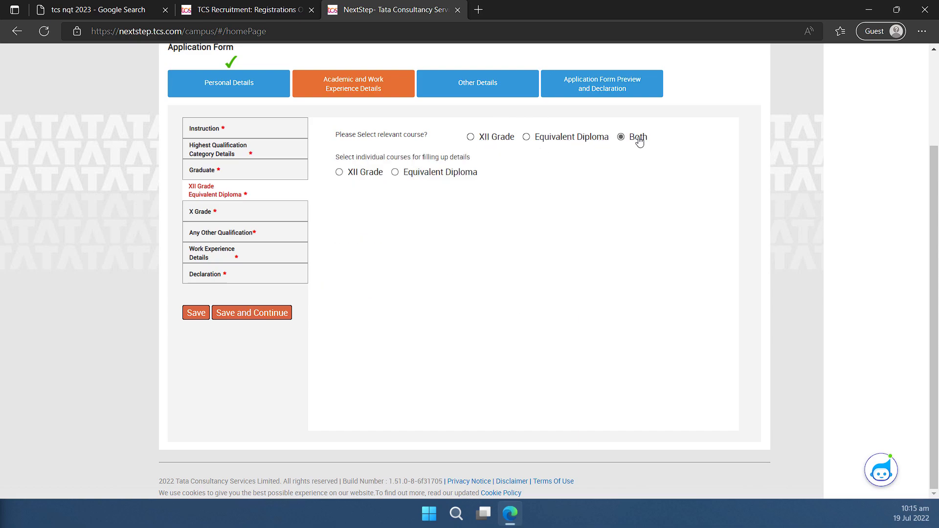
pyautogui.click(488, 138)
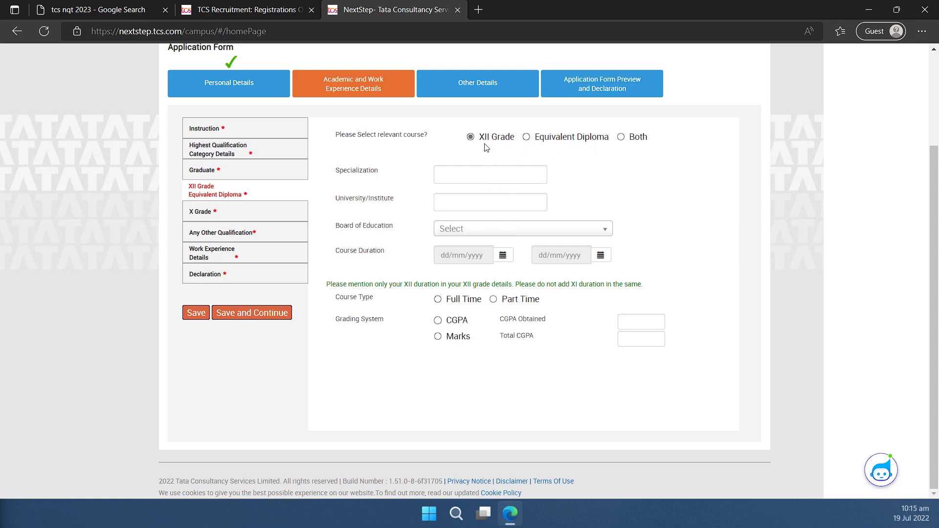
pyautogui.click(450, 176)
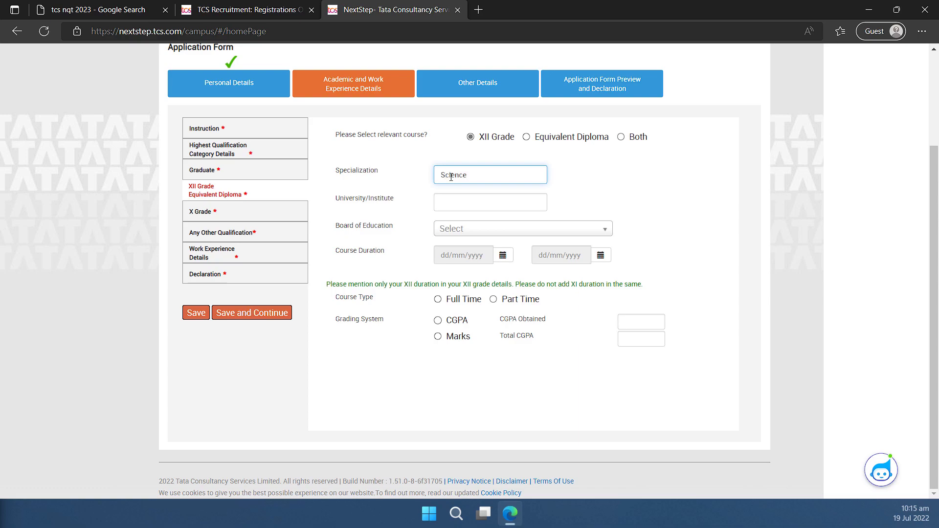
pyautogui.click(477, 201)
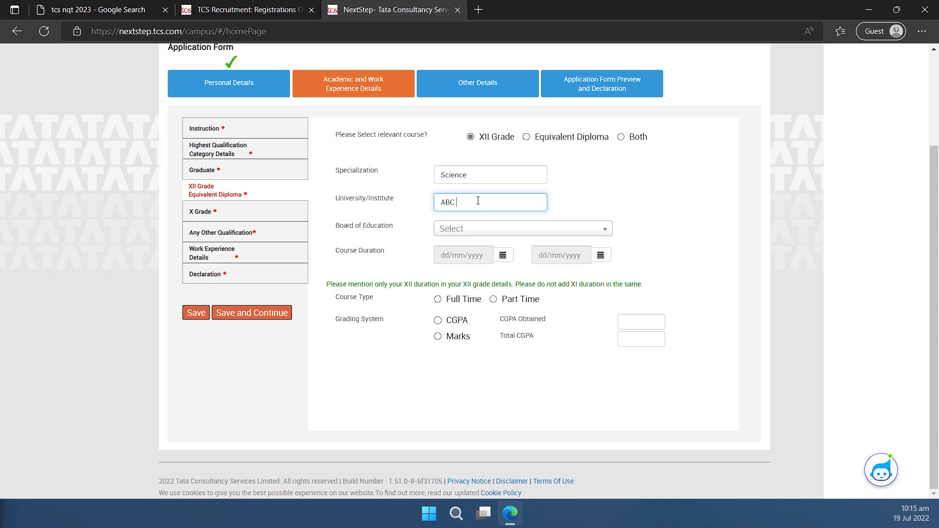
pyautogui.press('Tab')
pyautogui.press('c')
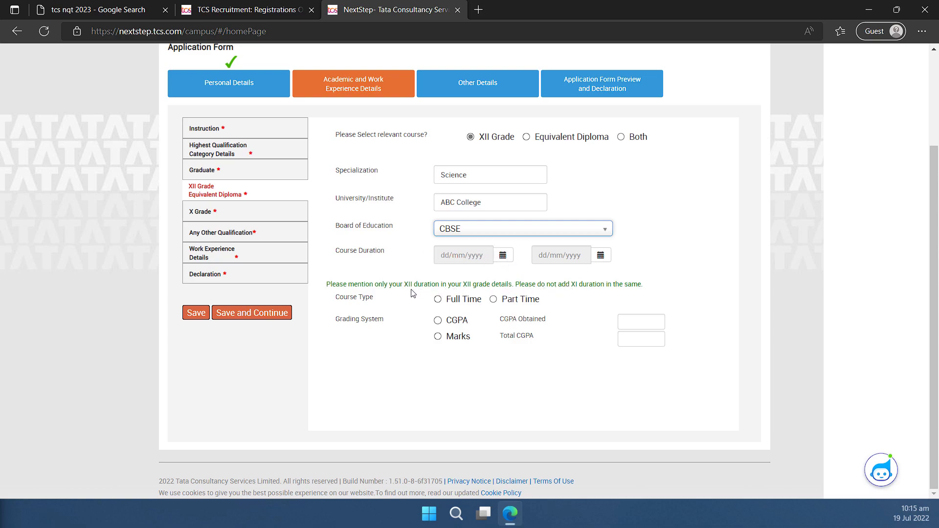
# Set the XII course start date to 01/07/2018.
pyautogui.moveTo(409, 284); pyautogui.dragTo(426, 284)
pyautogui.moveTo(575, 292); pyautogui.dragTo(627, 291)
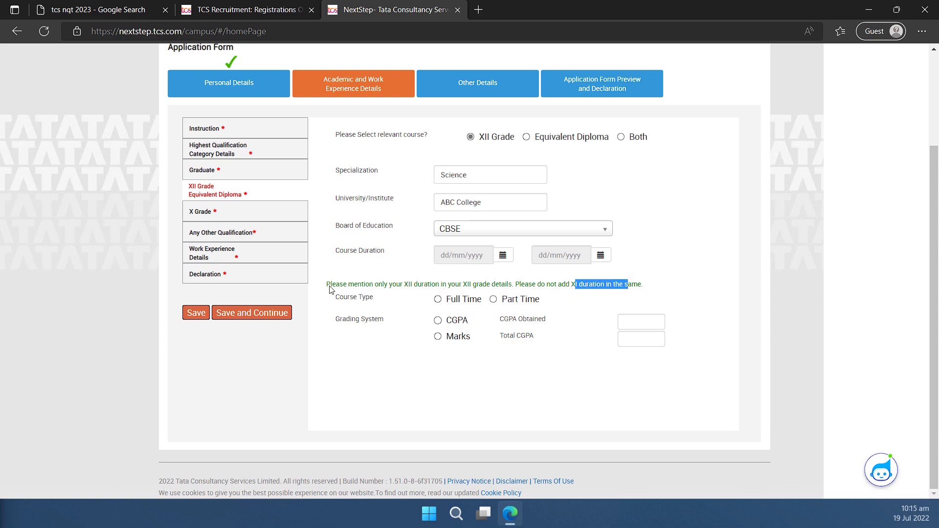
pyautogui.moveTo(330, 288); pyautogui.dragTo(595, 292)
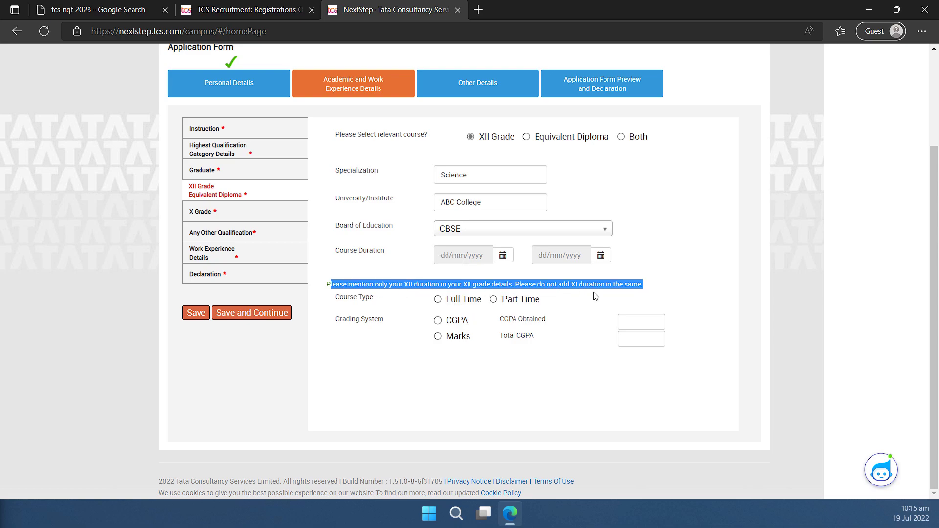
pyautogui.click(503, 256)
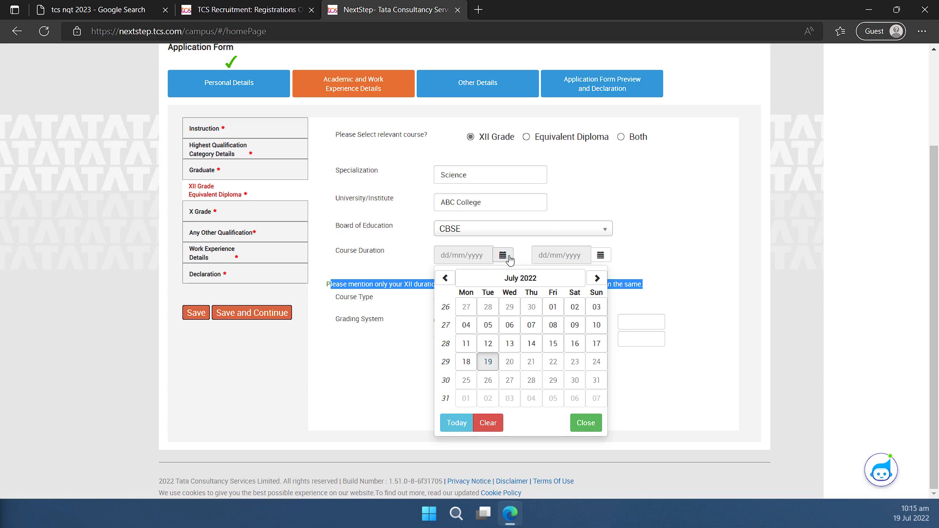
pyautogui.click(445, 277)
pyautogui.click(520, 277)
pyautogui.click(445, 278)
pyautogui.click(444, 277)
pyautogui.click(445, 278)
pyautogui.click(445, 277)
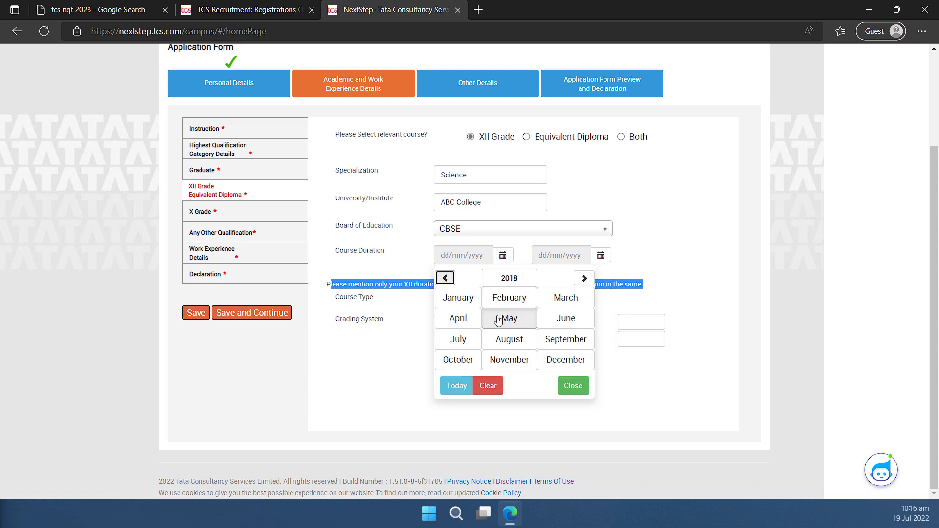
pyautogui.click(458, 339)
pyautogui.click(595, 306)
# Set the XII course end date to 10/07/2019.
pyautogui.click(600, 255)
pyautogui.click(618, 277)
pyautogui.click(543, 278)
pyautogui.click(543, 278)
pyautogui.click(542, 278)
pyautogui.click(567, 339)
pyautogui.click(600, 325)
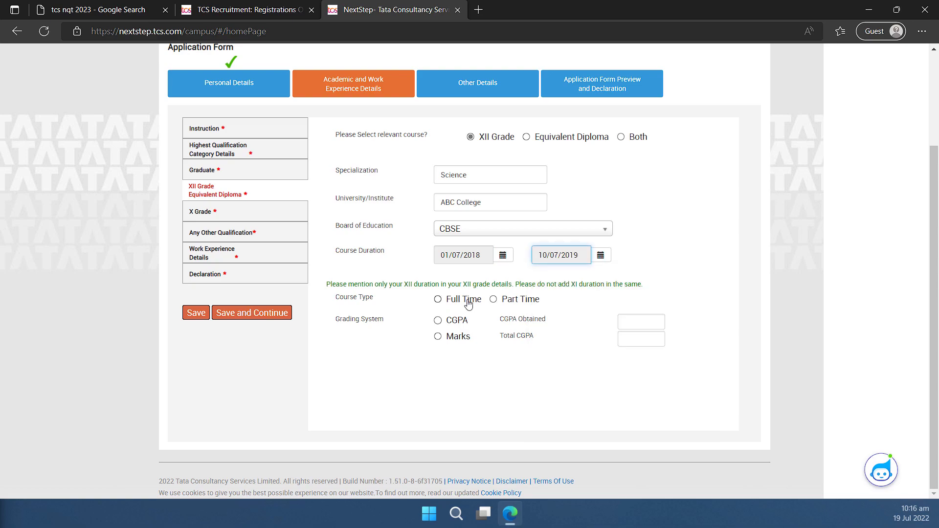
# Mark the XII course full time, graded by marks: 650 out of 800.
pyautogui.click(468, 303)
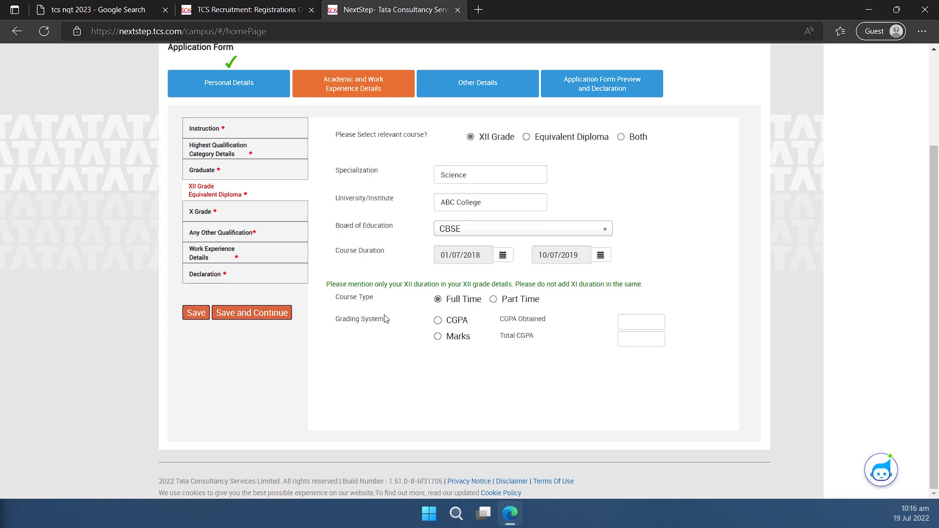
pyautogui.click(457, 337)
pyautogui.click(644, 317)
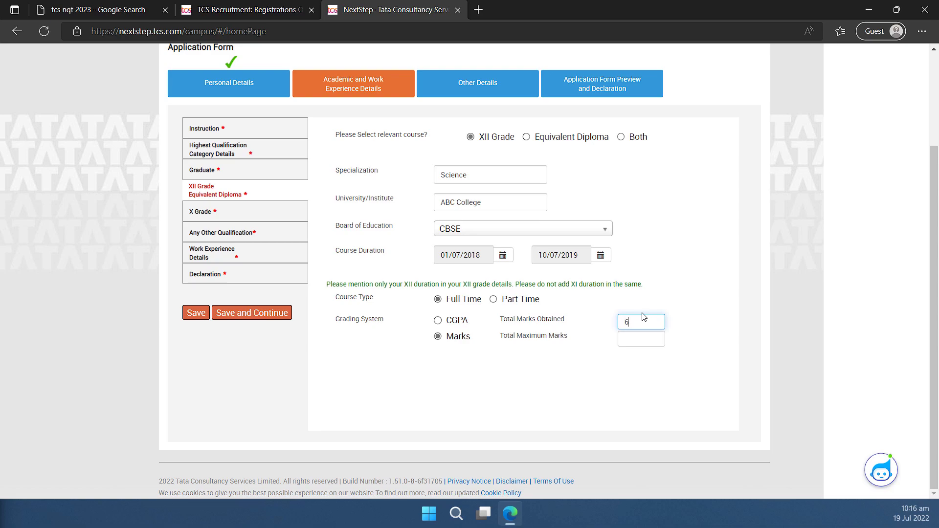
pyautogui.click(648, 341)
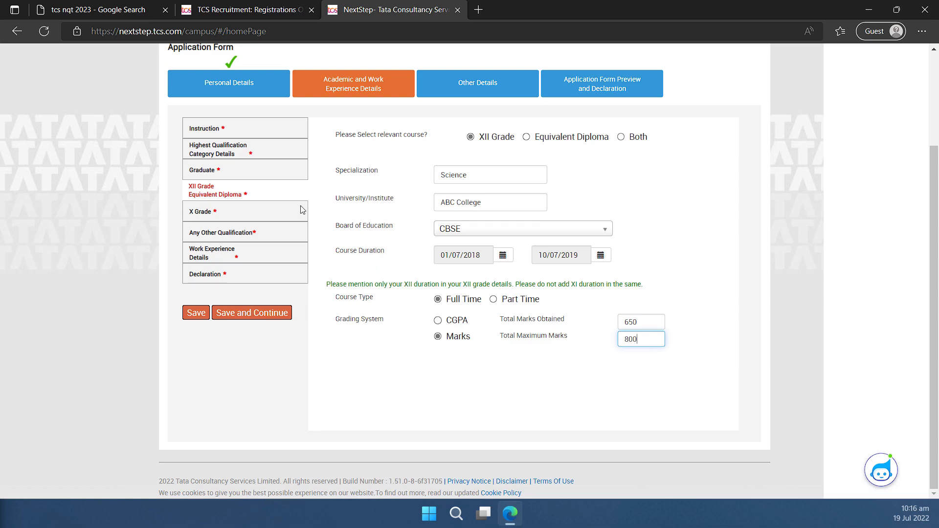
# Enter the Class X roll number, school PQR High School and board CBSE.
pyautogui.click(228, 216)
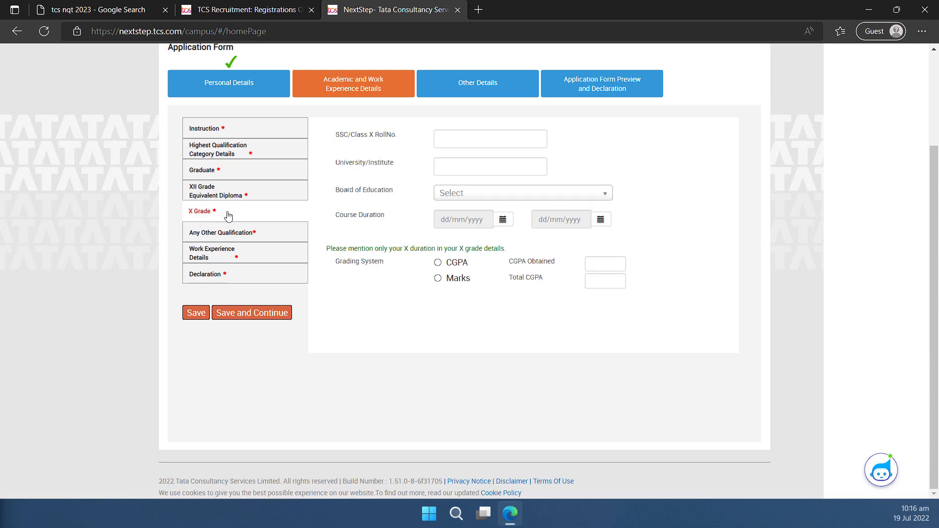
pyautogui.click(488, 137)
pyautogui.write('123456')
pyautogui.click(518, 169)
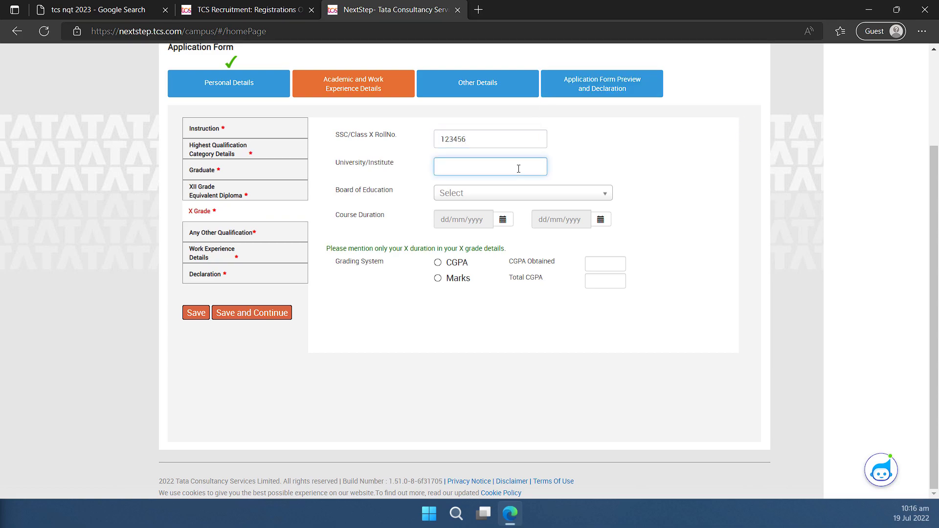
pyautogui.write('PQR High School')
pyautogui.click(502, 198)
pyautogui.click(463, 223)
# Set the Class X duration from 01/05/2016 to 10/05/2017.
pyautogui.click(464, 225)
pyautogui.click(444, 241)
pyautogui.click(520, 241)
pyautogui.click(444, 241)
pyautogui.click(445, 241)
pyautogui.click(507, 294)
pyautogui.click(560, 219)
pyautogui.click(538, 237)
pyautogui.click(605, 280)
# Grade Class X by CGPA: 8.55 out of 10.
pyautogui.click(437, 263)
pyautogui.click(605, 264)
pyautogui.write('8.55')
pyautogui.press('Tab')
pyautogui.write('10')
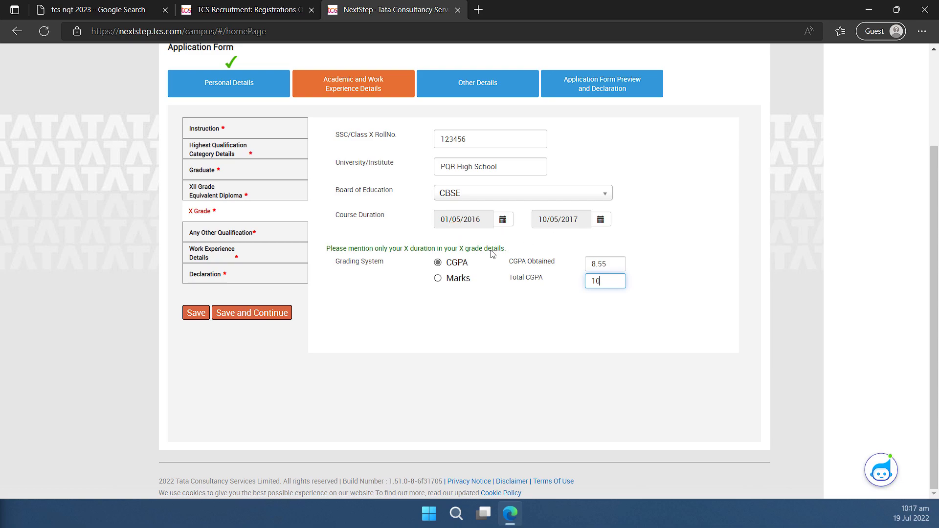
# Answer No to having done any other qualification.
pyautogui.click(214, 239)
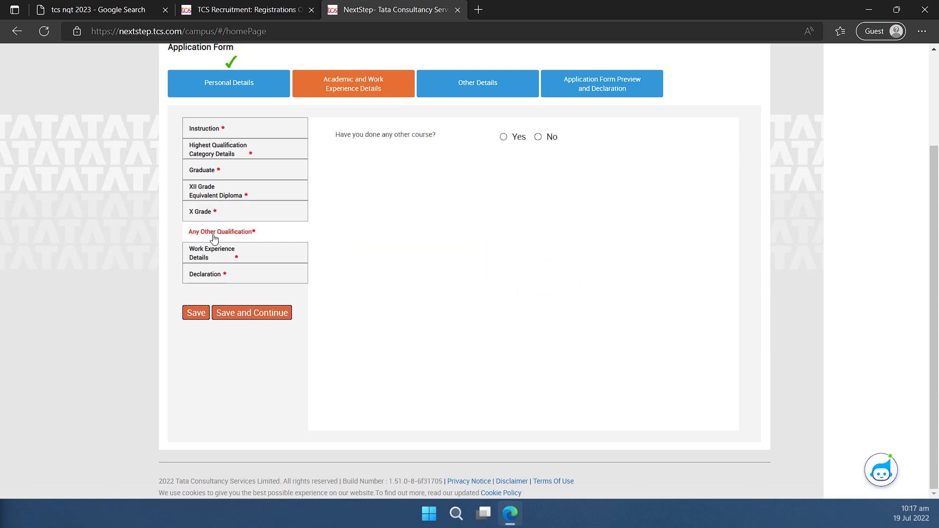
pyautogui.click(542, 146)
pyautogui.click(514, 139)
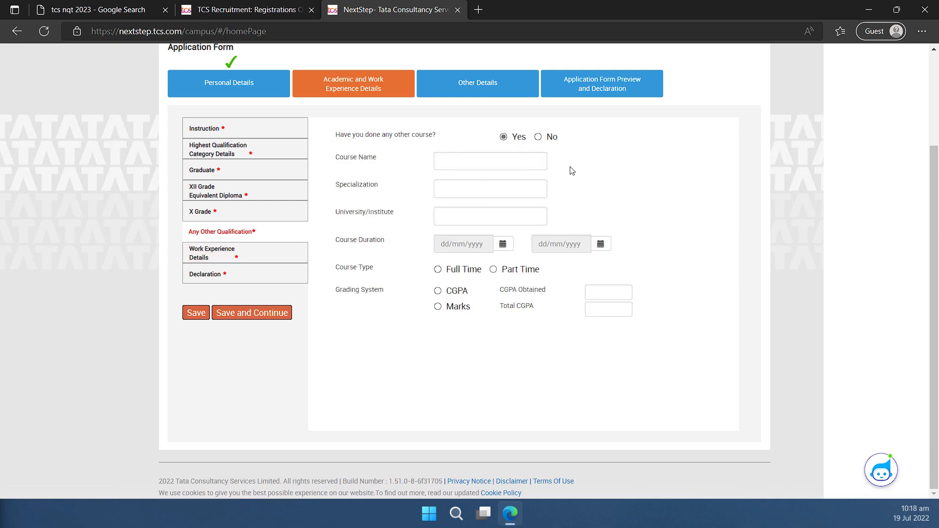
pyautogui.click(550, 140)
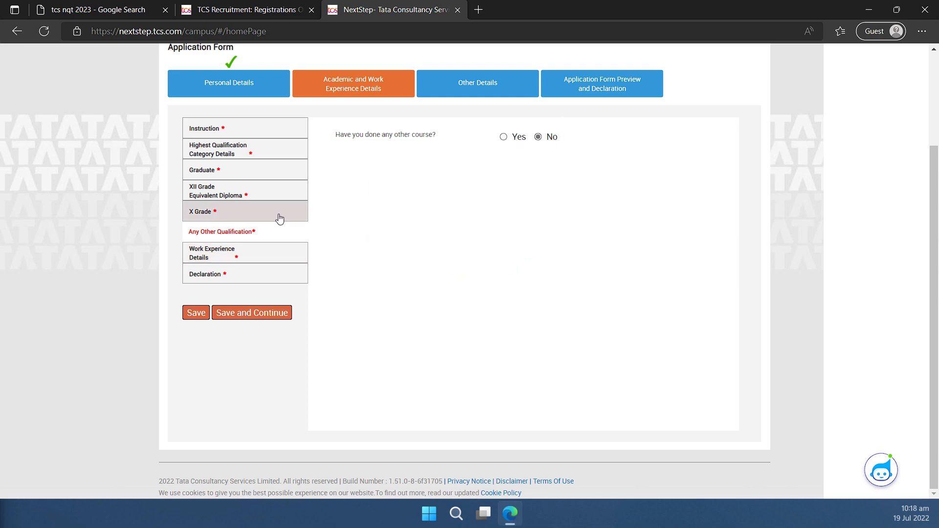
# Answer No to having relevant work experience.
pyautogui.click(214, 258)
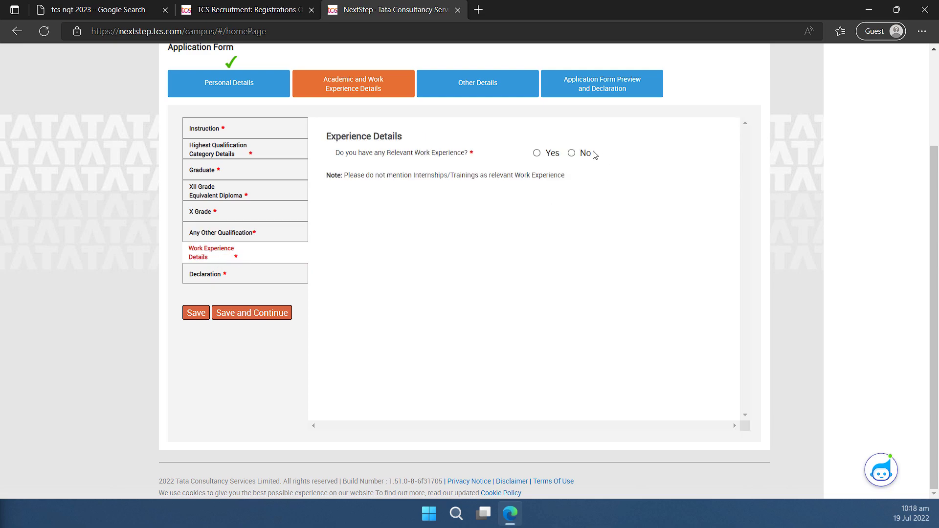
pyautogui.click(537, 154)
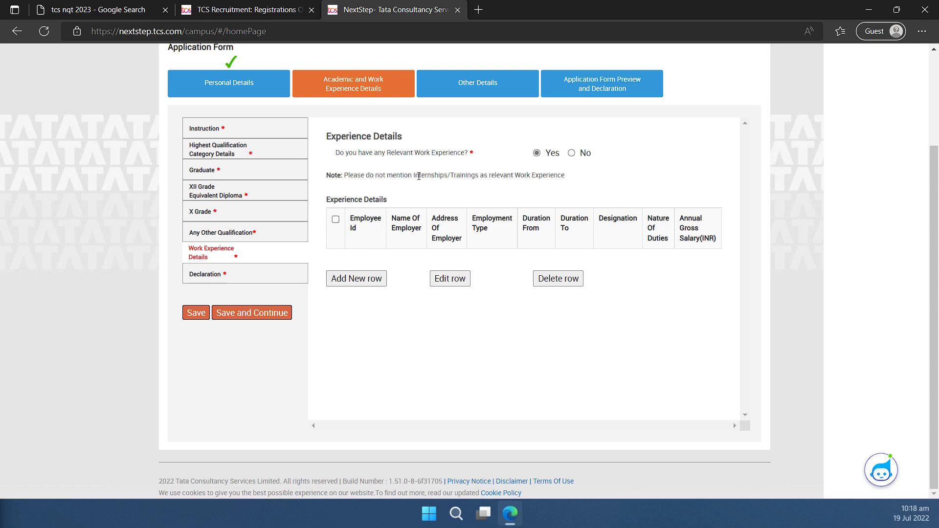
pyautogui.moveTo(415, 177); pyautogui.dragTo(472, 179)
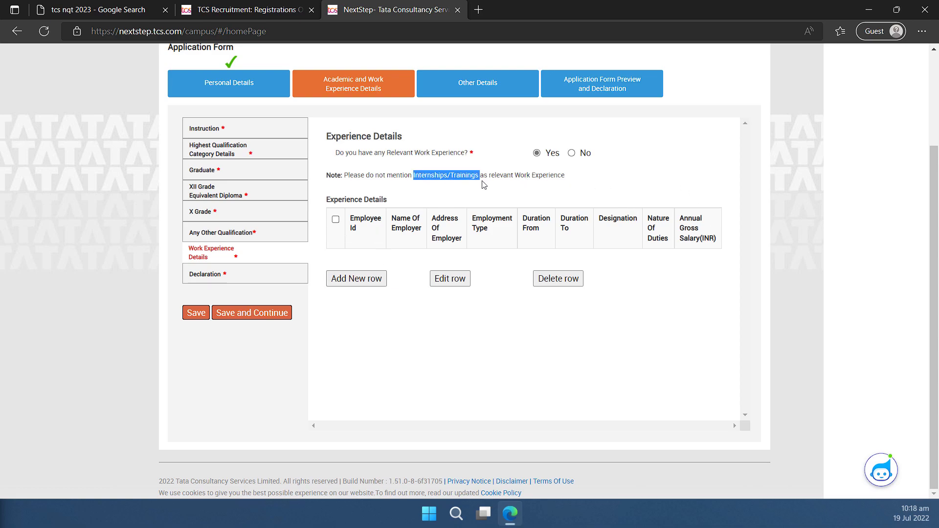
pyautogui.moveTo(484, 184); pyautogui.dragTo(480, 187)
pyautogui.click(583, 155)
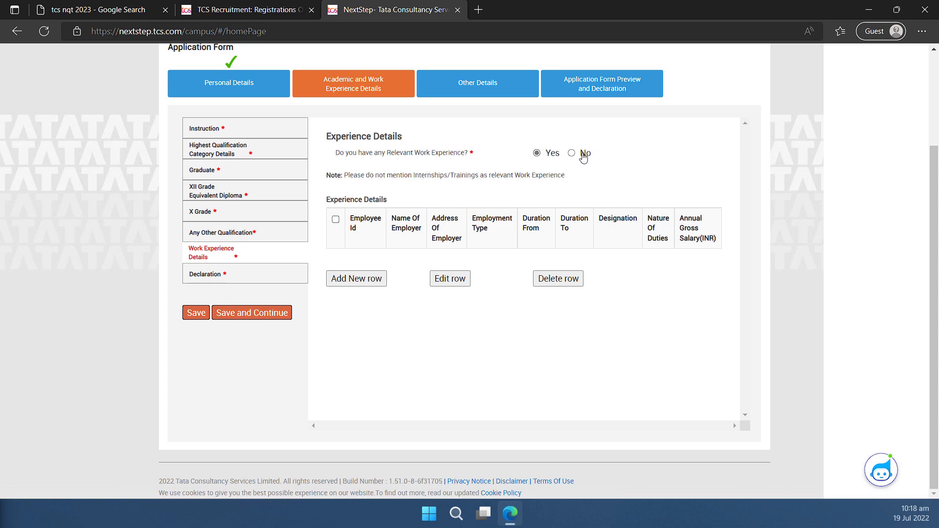
# In the Declaration, answer No to break in studies and to other courses.
pyautogui.click(241, 277)
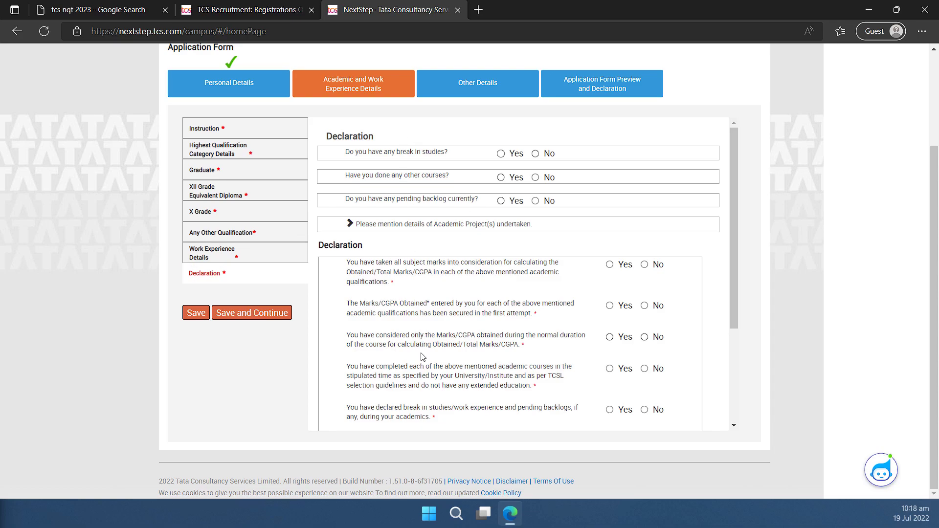
pyautogui.scroll(-2, 422, 372)
pyautogui.scroll(2, 433, 370)
pyautogui.click(500, 153)
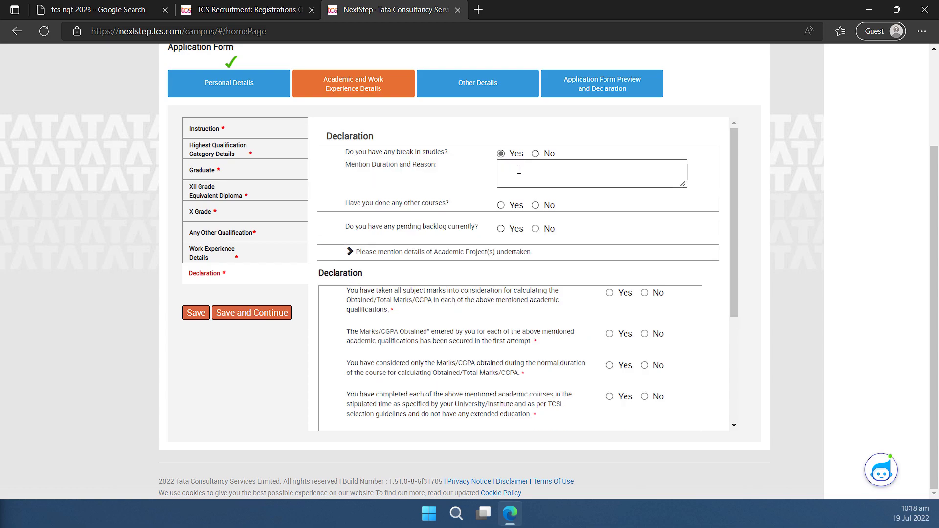
pyautogui.click(546, 169)
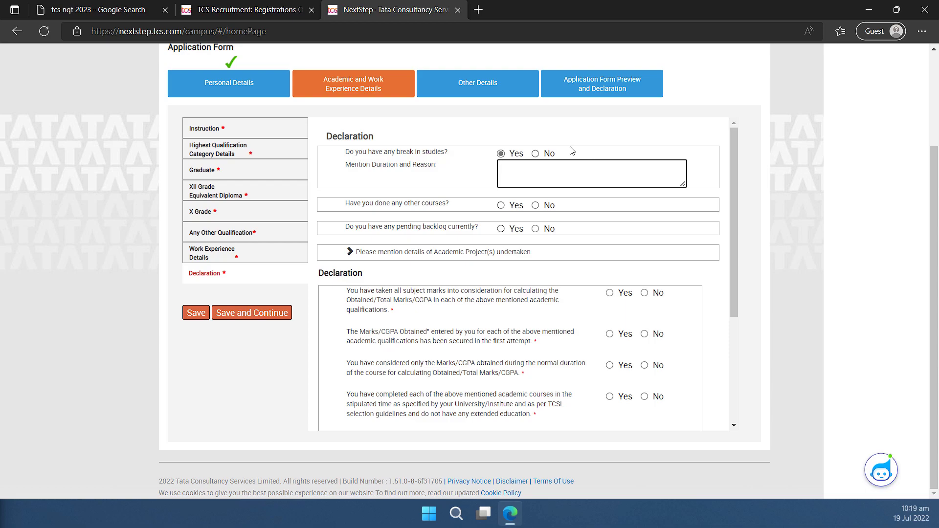
pyautogui.click(535, 154)
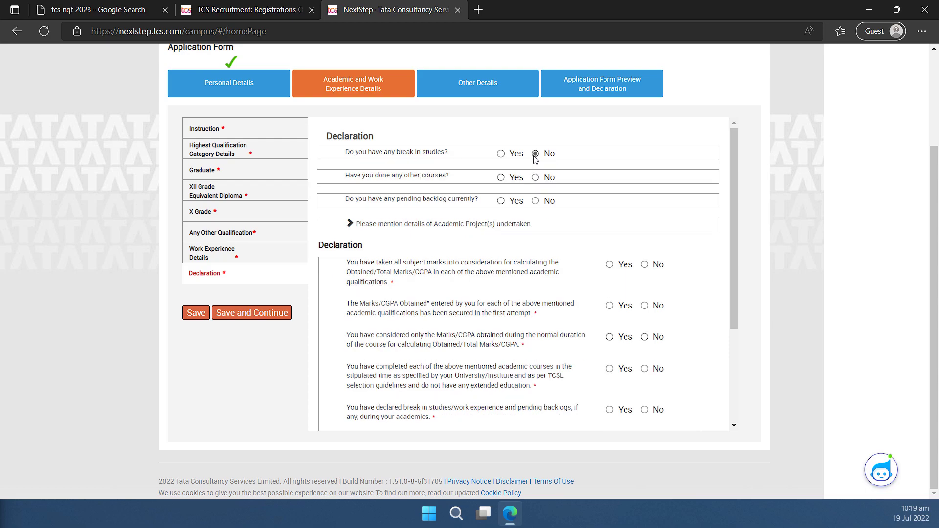
pyautogui.click(522, 182)
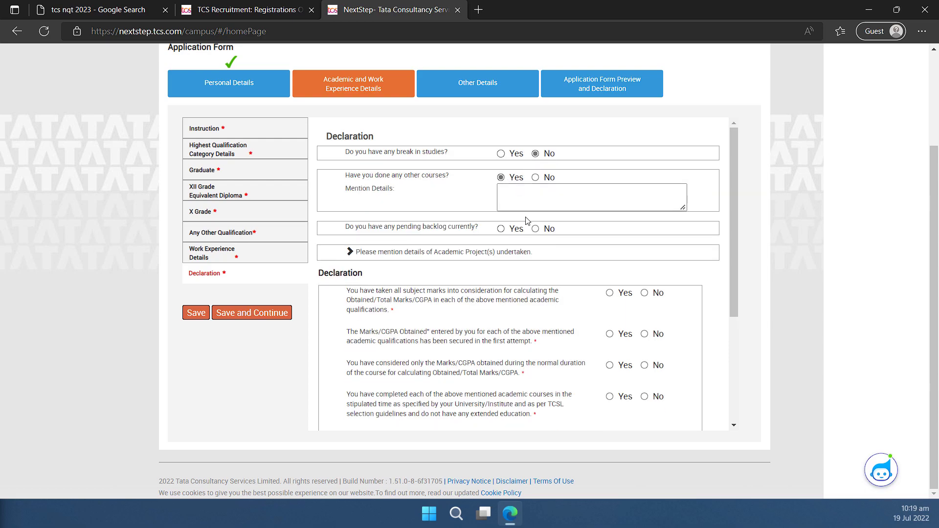
pyautogui.click(536, 178)
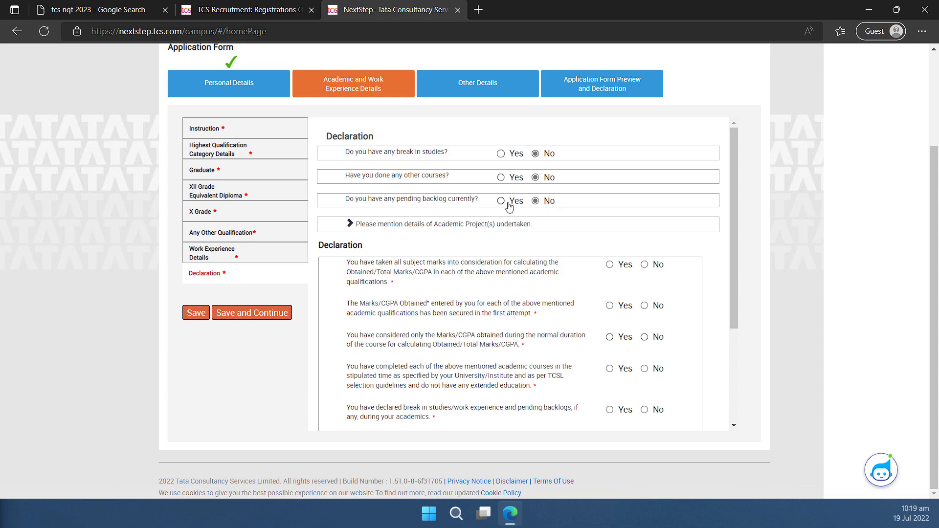
# Answer No to pending backlogs and expand the academic projects text box.
pyautogui.click(500, 201)
pyautogui.click(531, 224)
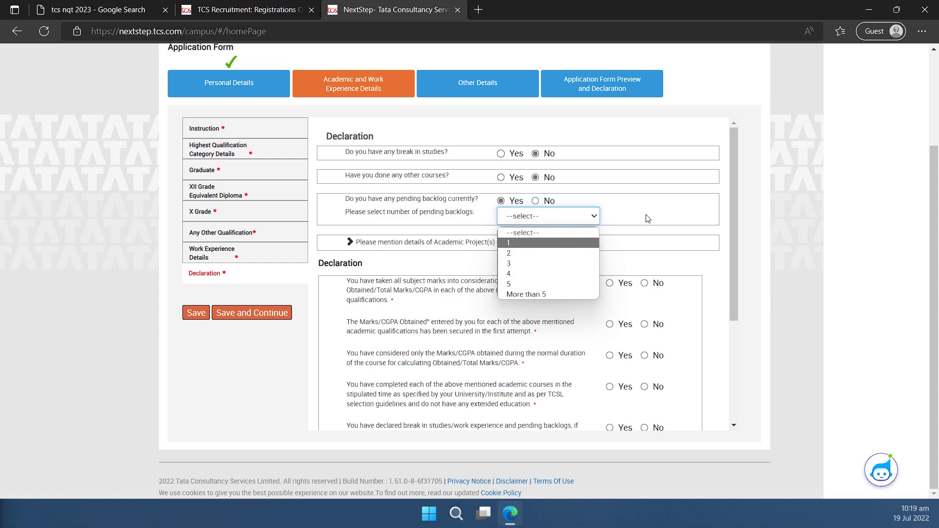
pyautogui.click(535, 201)
pyautogui.click(351, 226)
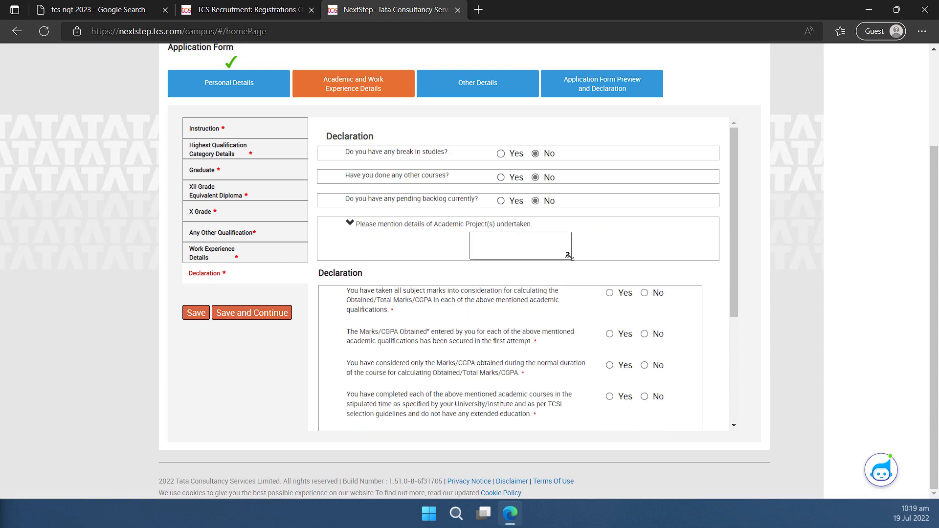
pyautogui.moveTo(572, 258); pyautogui.dragTo(679, 303)
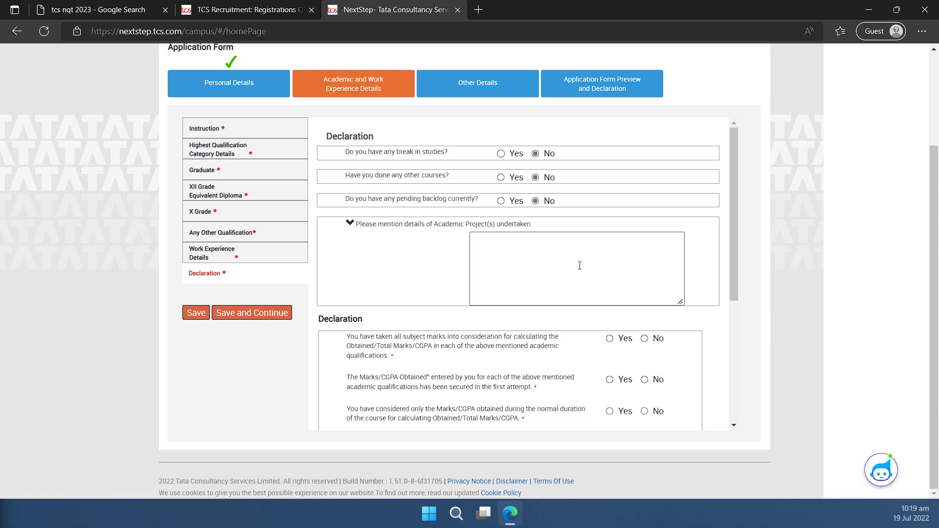
# Answer Yes to first-attempt marks, timely completion, no recent TCSL selection, and eligibility criteria read.
pyautogui.scroll(-4, 620, 261)
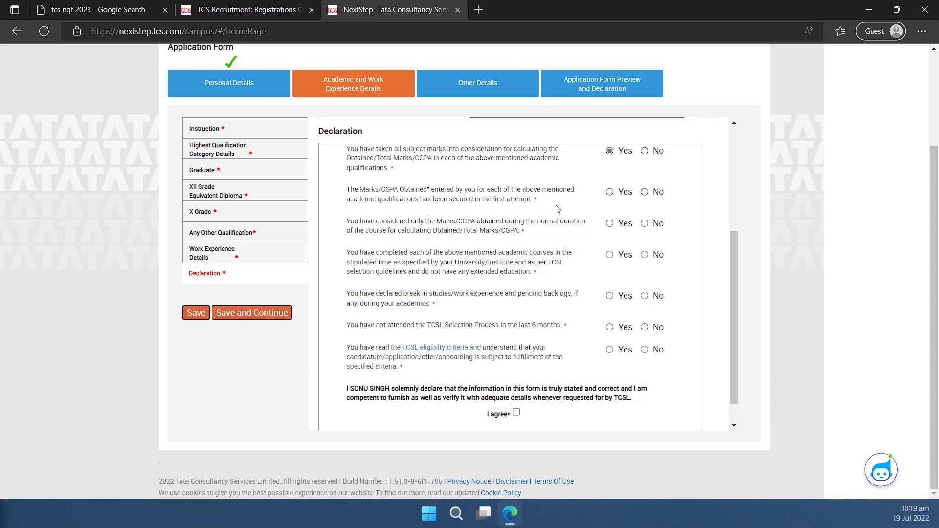
pyautogui.click(610, 192)
pyautogui.click(610, 255)
pyautogui.click(627, 330)
pyautogui.click(622, 355)
# Agree to the academic declaration, save it, and set nationality to India.
pyautogui.click(517, 413)
pyautogui.scroll(-1, 517, 414)
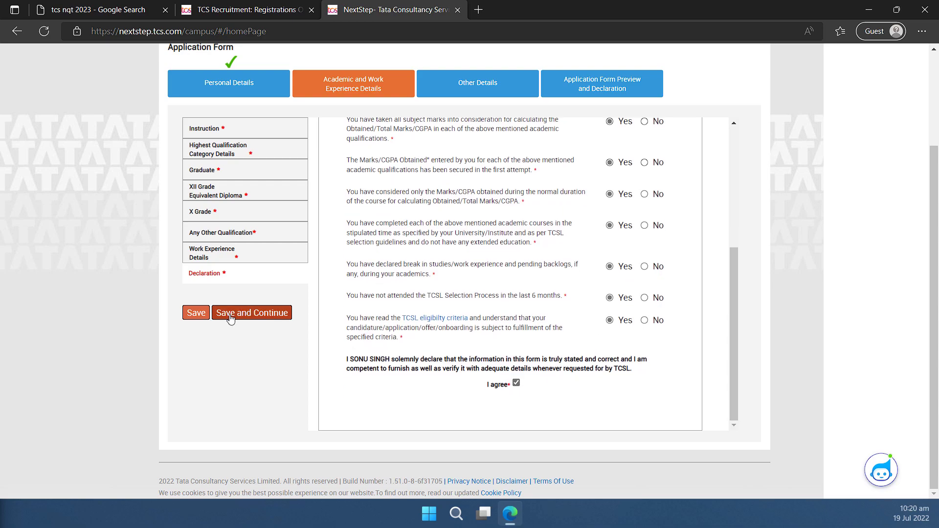
pyautogui.click(247, 315)
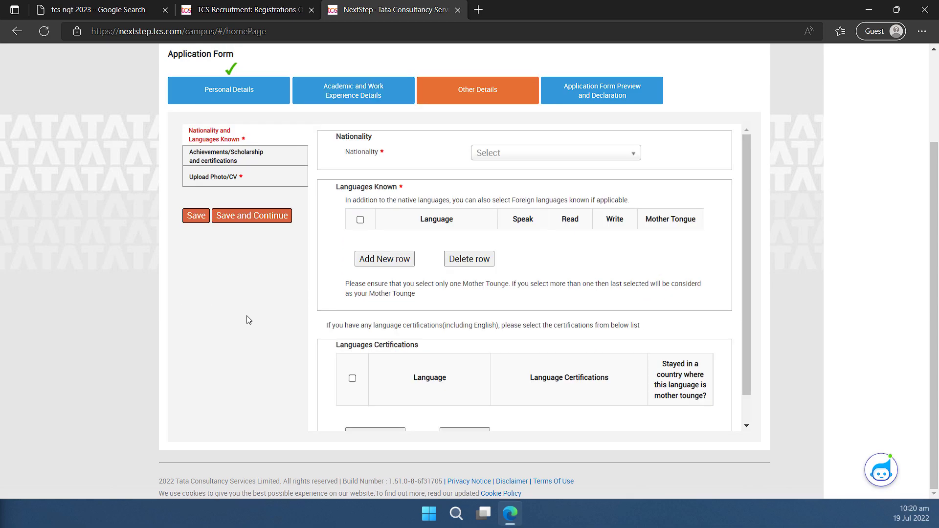
pyautogui.click(519, 154)
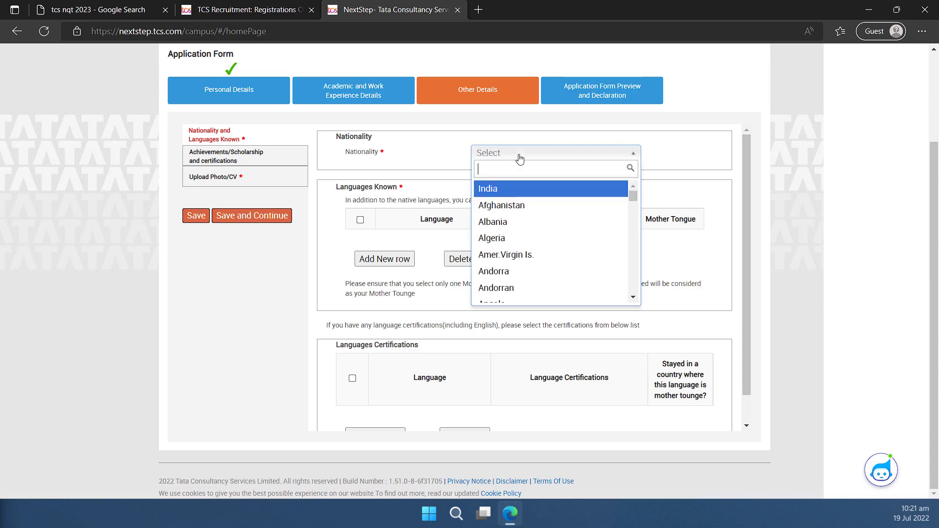
pyautogui.click(515, 190)
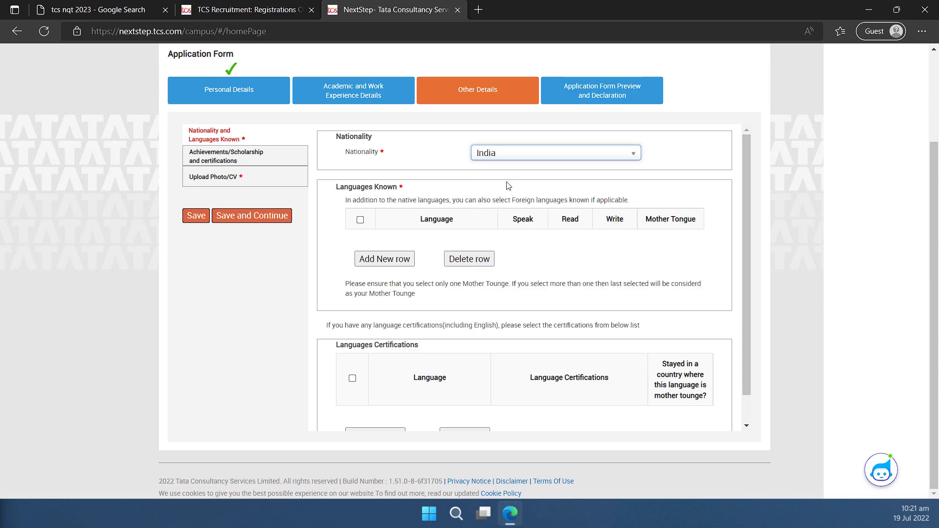
# Add English as a known language with speak, read and write ticked.
pyautogui.click(389, 264)
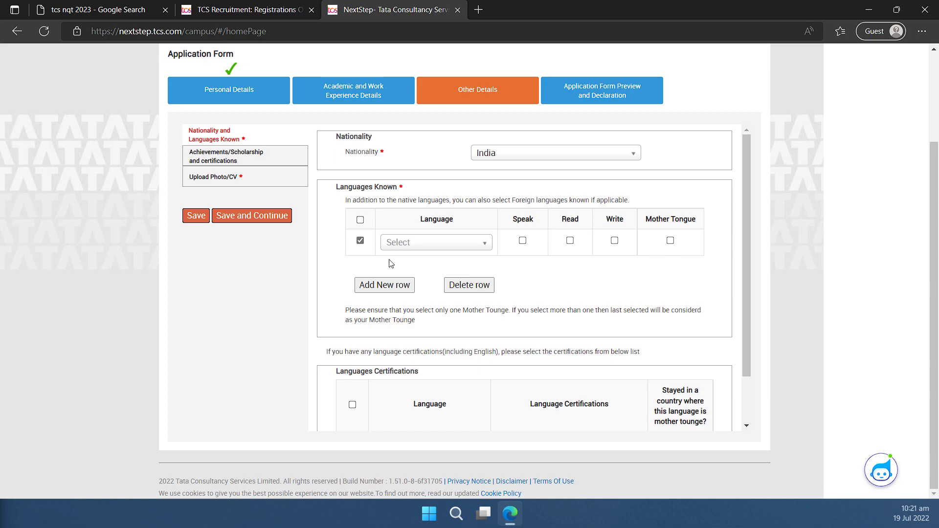
pyautogui.click(419, 243)
pyautogui.write('engli')
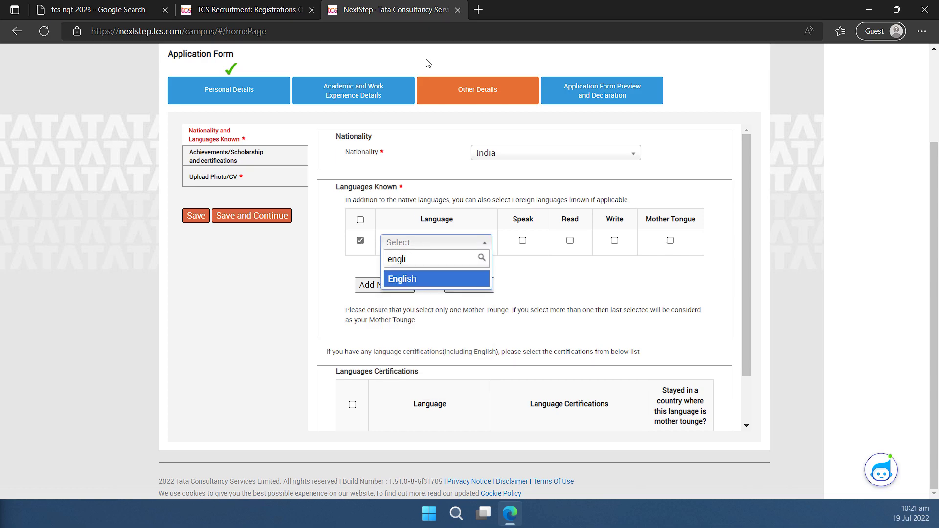
pyautogui.click(453, 283)
pyautogui.click(522, 240)
pyautogui.click(570, 240)
pyautogui.click(614, 240)
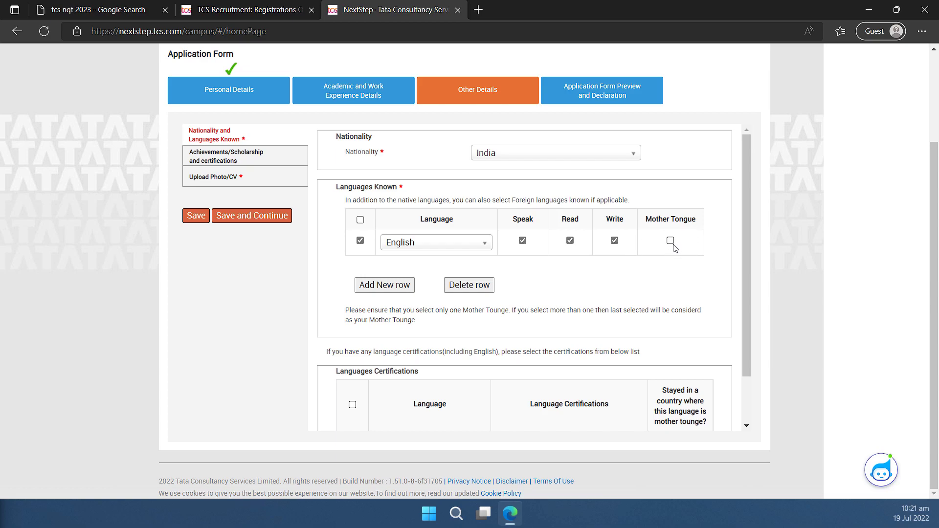
# Add Hindi with speak, read and write ticked, marked as mother tongue.
pyautogui.click(387, 288)
pyautogui.click(406, 269)
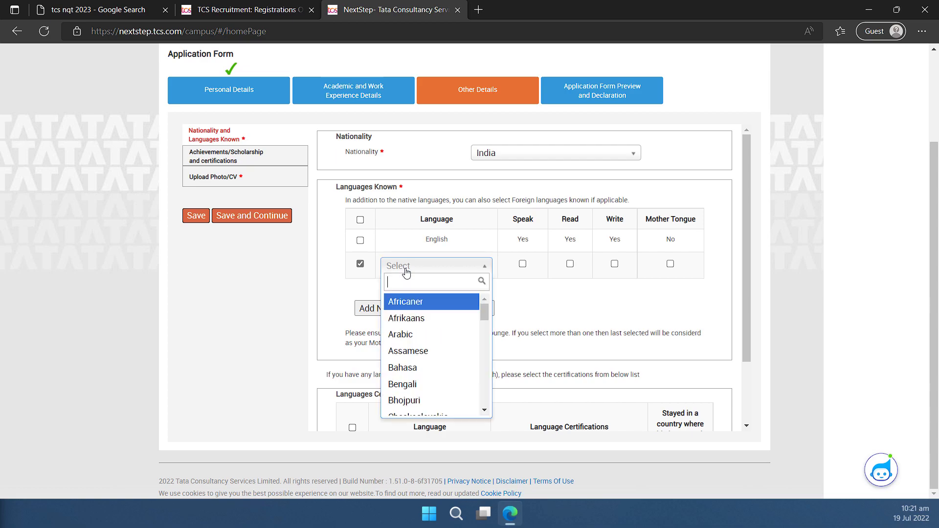
pyautogui.write('hindi')
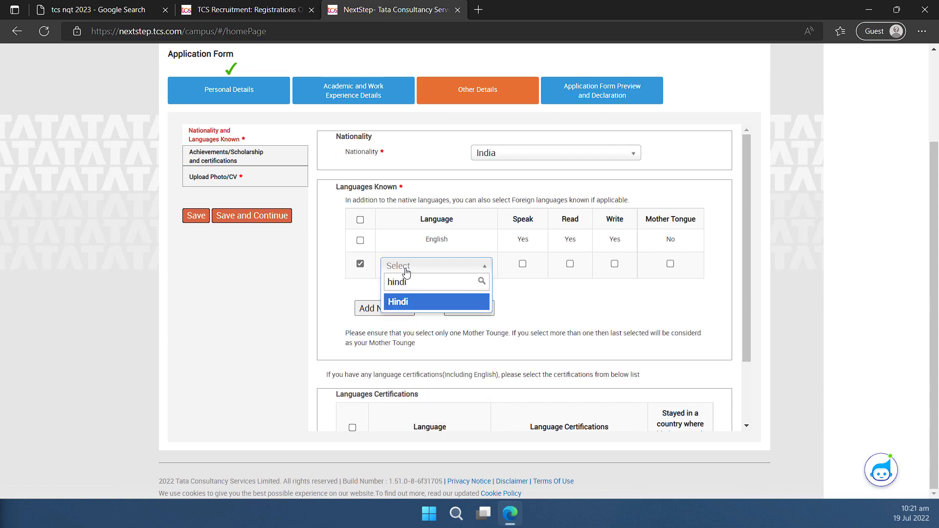
pyautogui.click(412, 303)
pyautogui.click(522, 264)
pyautogui.click(569, 264)
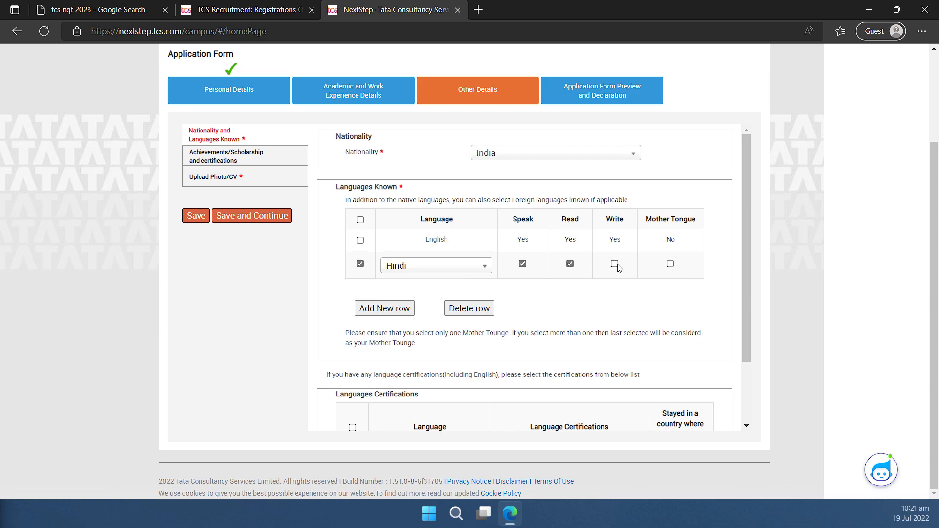
pyautogui.click(614, 264)
pyautogui.click(670, 263)
pyautogui.scroll(-2, 589, 300)
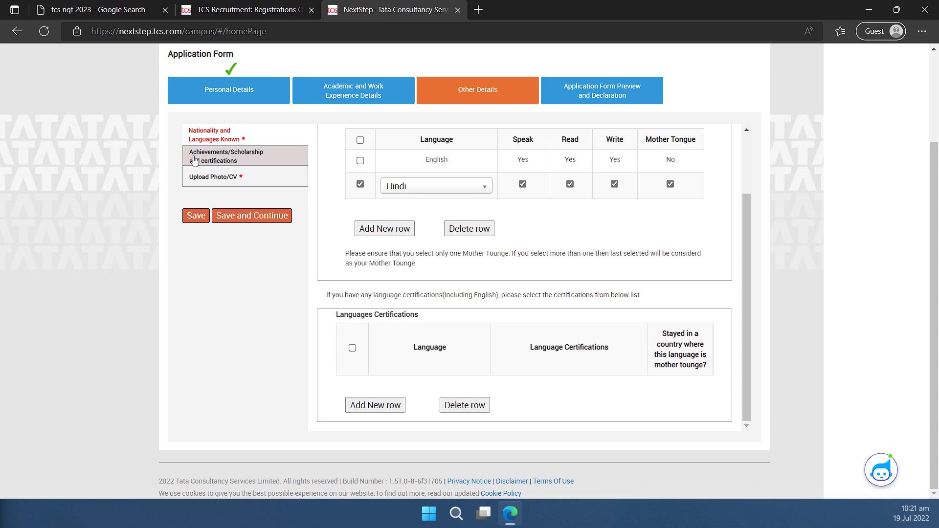
# Open Achievements and certifications, enlarge the achievements box, and remove the empty certification row.
pyautogui.click(233, 159)
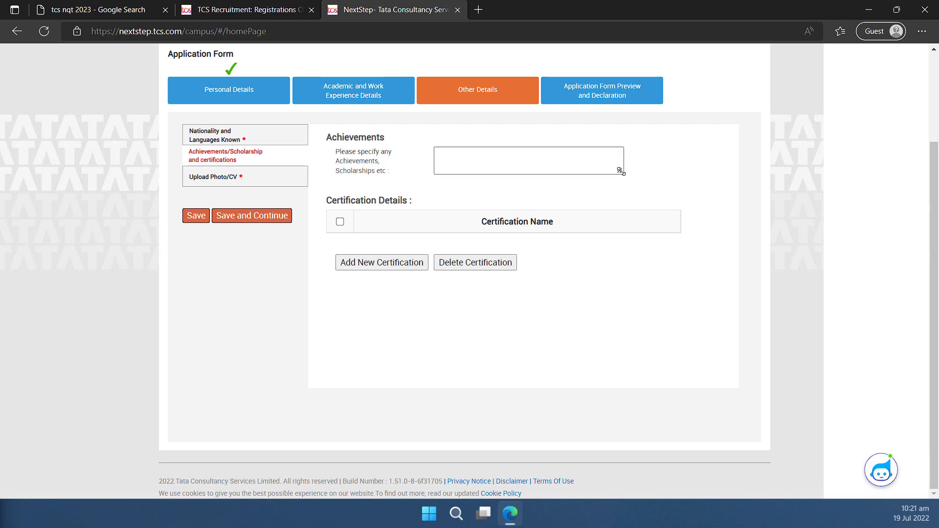
pyautogui.moveTo(620, 171); pyautogui.dragTo(677, 209)
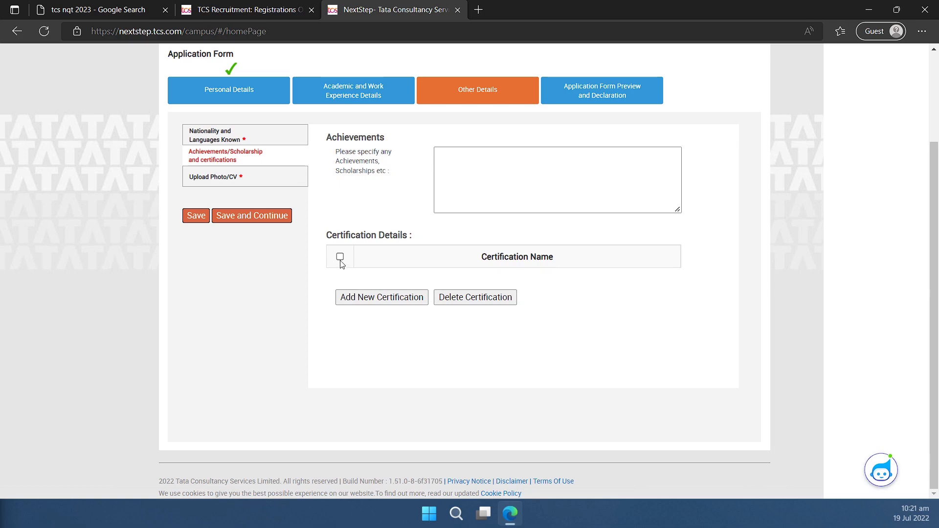
pyautogui.click(377, 299)
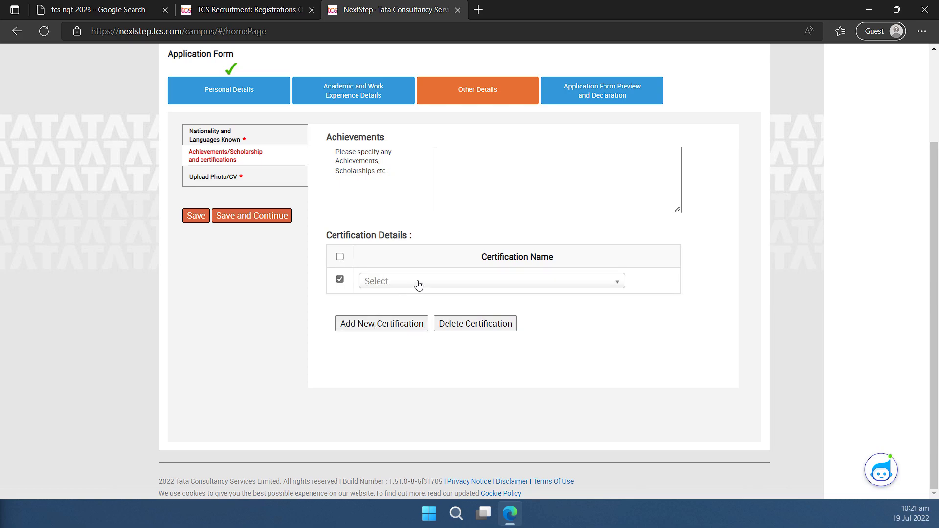
pyautogui.click(417, 283)
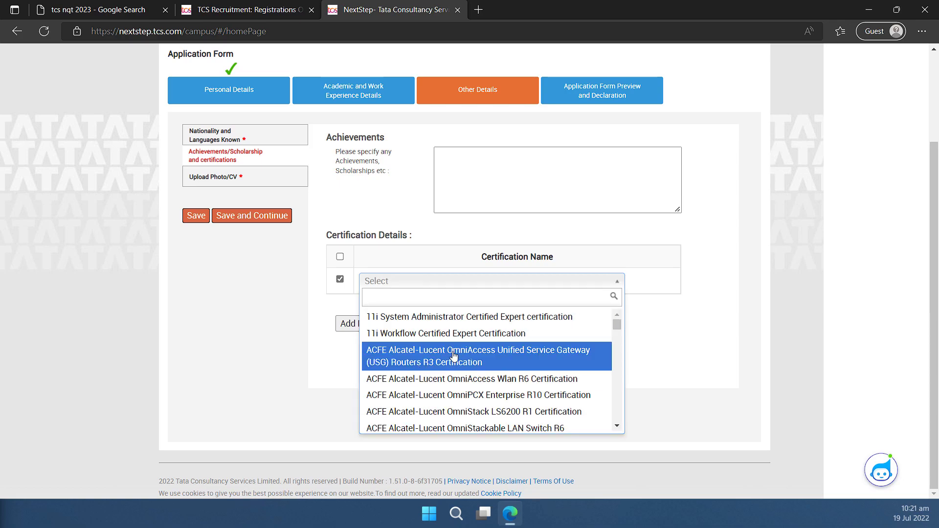
pyautogui.moveTo(618, 324); pyautogui.dragTo(617, 397)
pyautogui.click(642, 338)
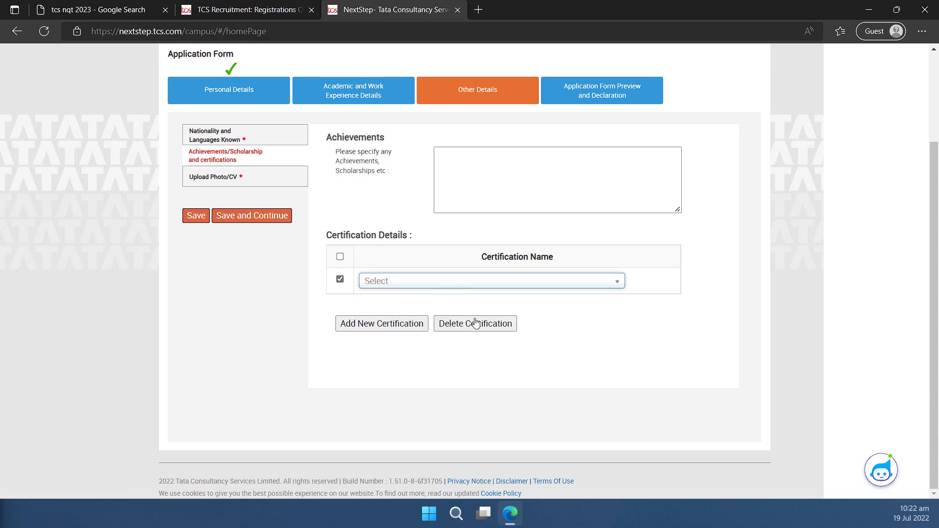
pyautogui.click(485, 334)
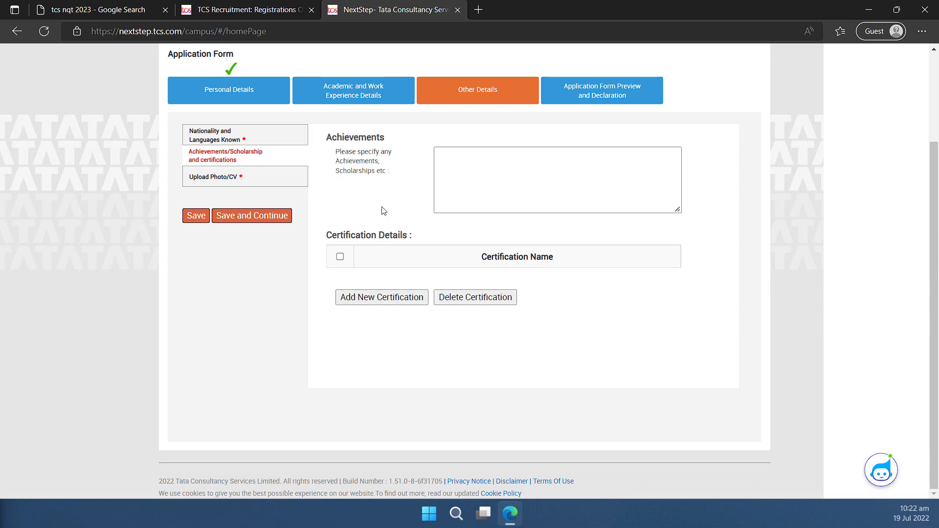
# Enter the smart-card first and last name and choose blood group A+.
pyautogui.click(196, 179)
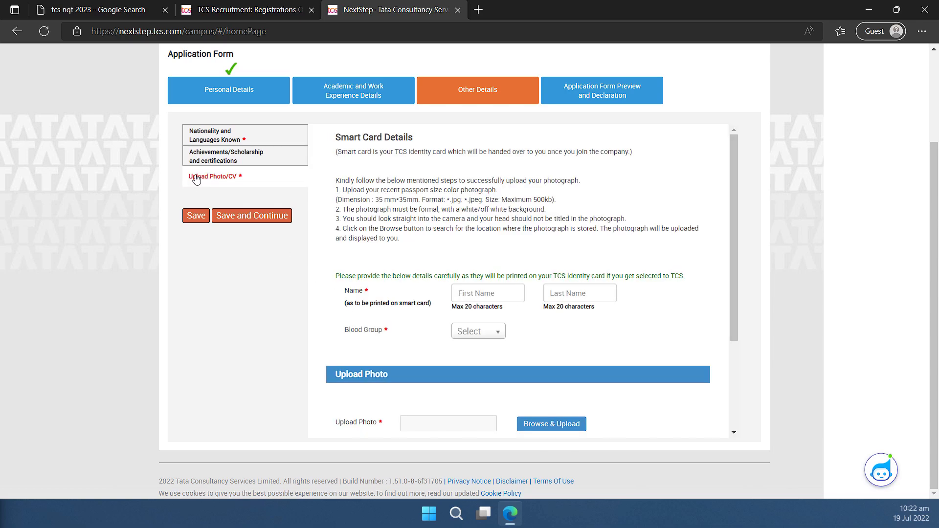
pyautogui.scroll(-2, 517, 283)
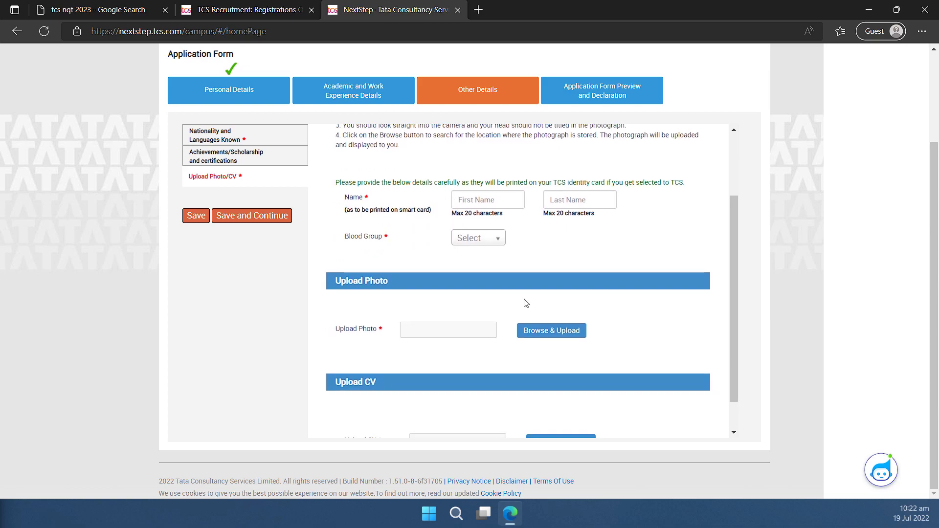
pyautogui.click(481, 205)
pyautogui.click(577, 195)
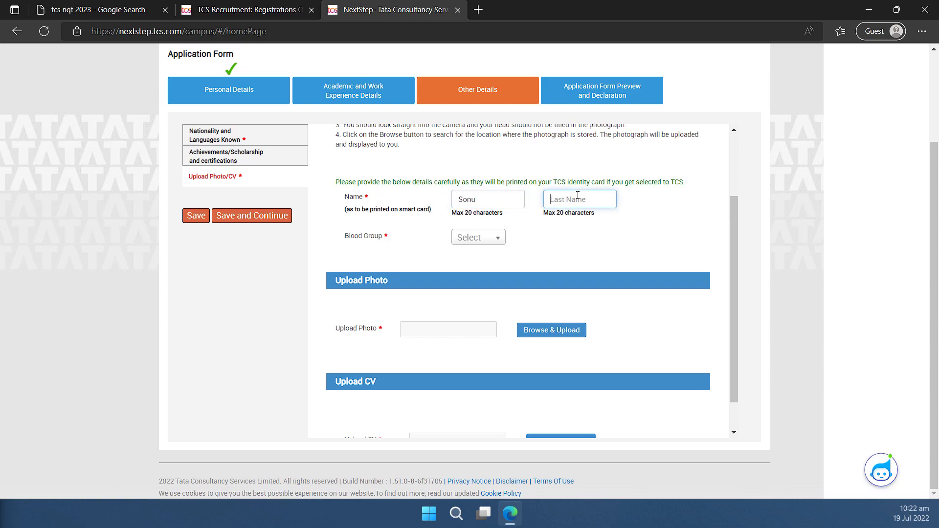
pyautogui.click(468, 238)
pyautogui.click(463, 273)
pyautogui.scroll(-1, 528, 295)
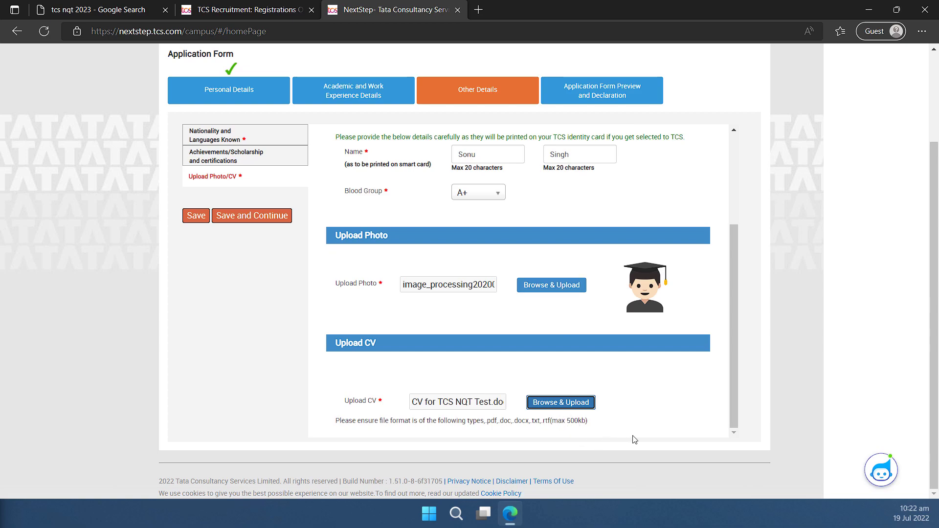
# On the preview page, answer No to the criminal and disciplinary case questions.
pyautogui.click(252, 216)
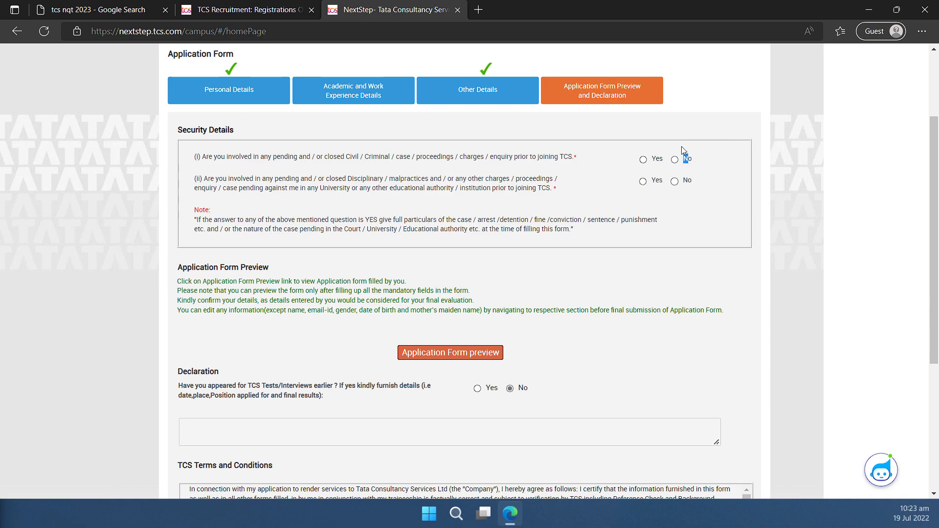
pyautogui.moveTo(683, 159); pyautogui.dragTo(687, 158)
pyautogui.click(675, 184)
pyautogui.scroll(-4, 536, 241)
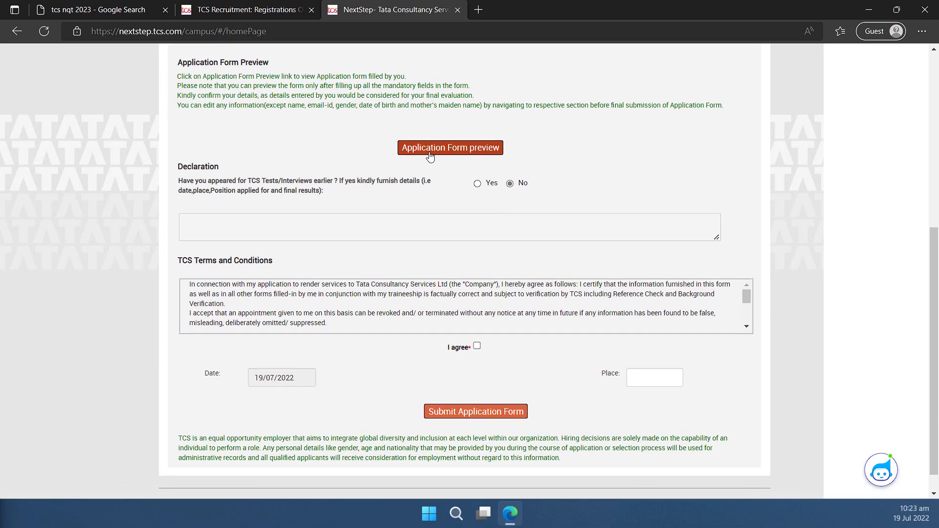
pyautogui.scroll(-1, 536, 157)
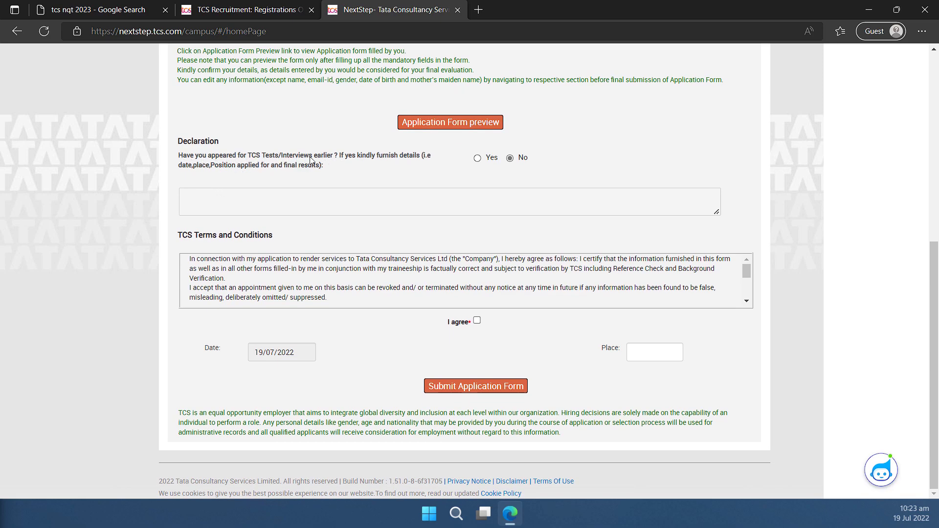
# Answer No to previous TCS tests, accept the terms, fill in Place, and submit.
pyautogui.click(496, 165)
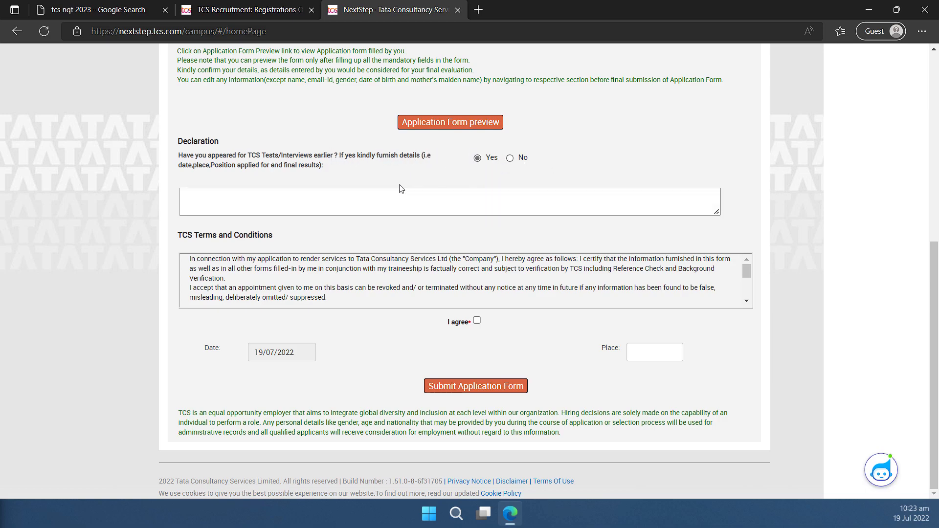
pyautogui.click(511, 159)
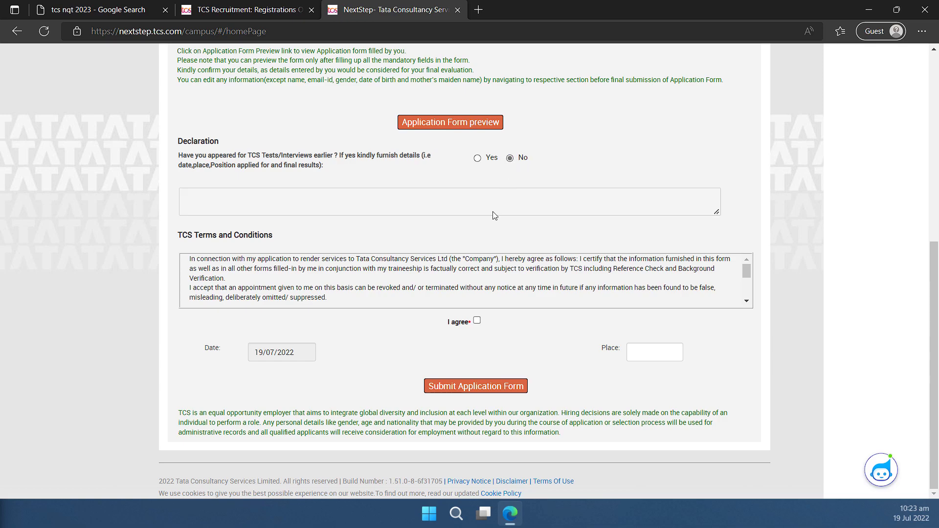
pyautogui.scroll(-1, 389, 300)
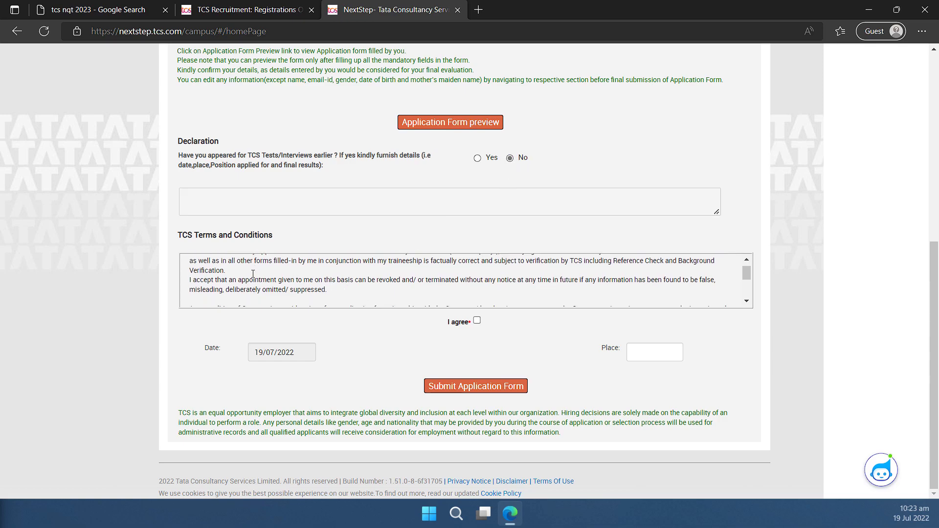
pyautogui.scroll(-3, 252, 277)
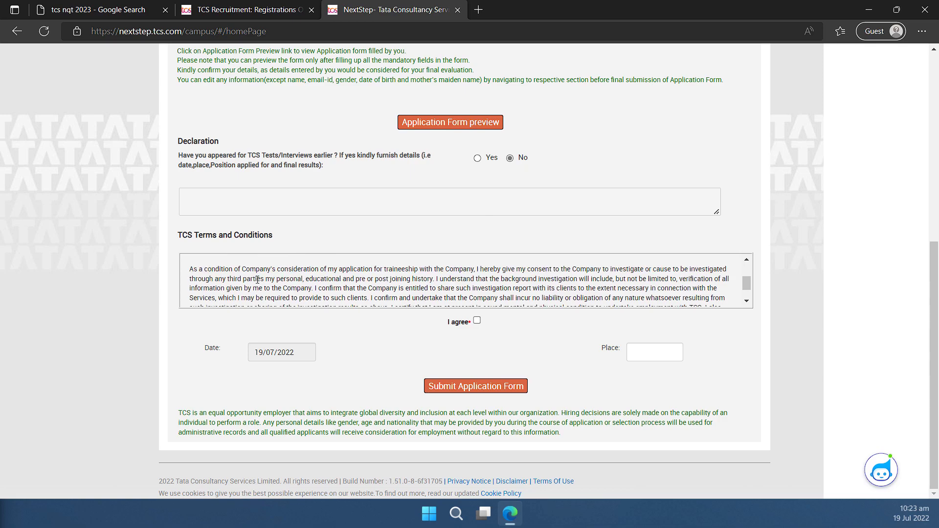
pyautogui.click(476, 320)
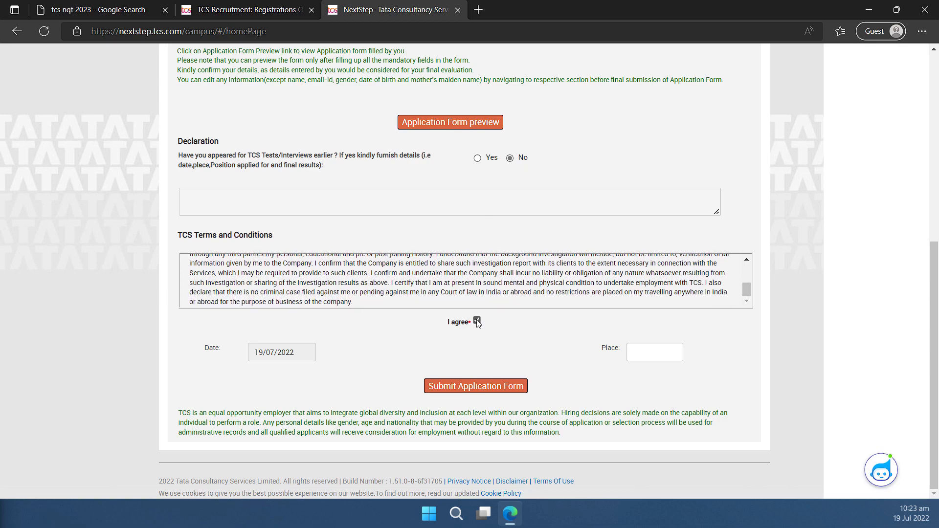
pyautogui.click(650, 352)
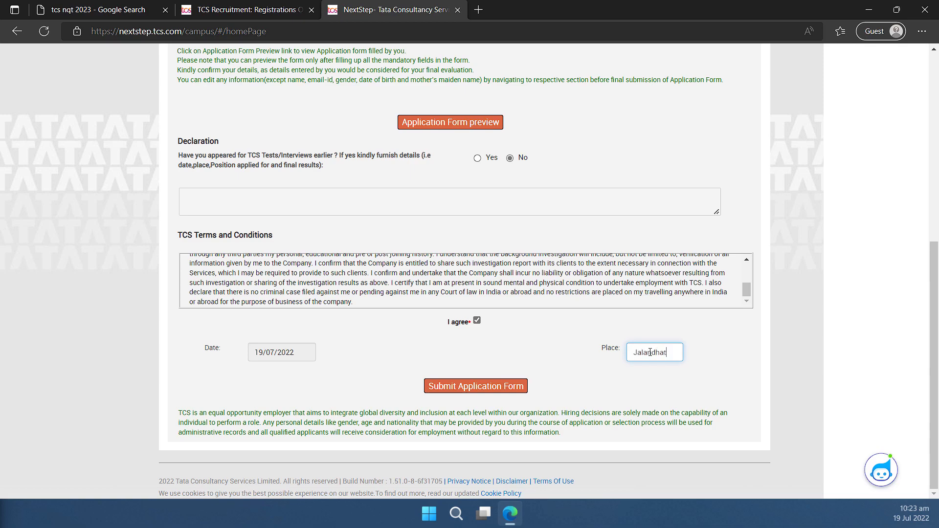
pyautogui.click(468, 386)
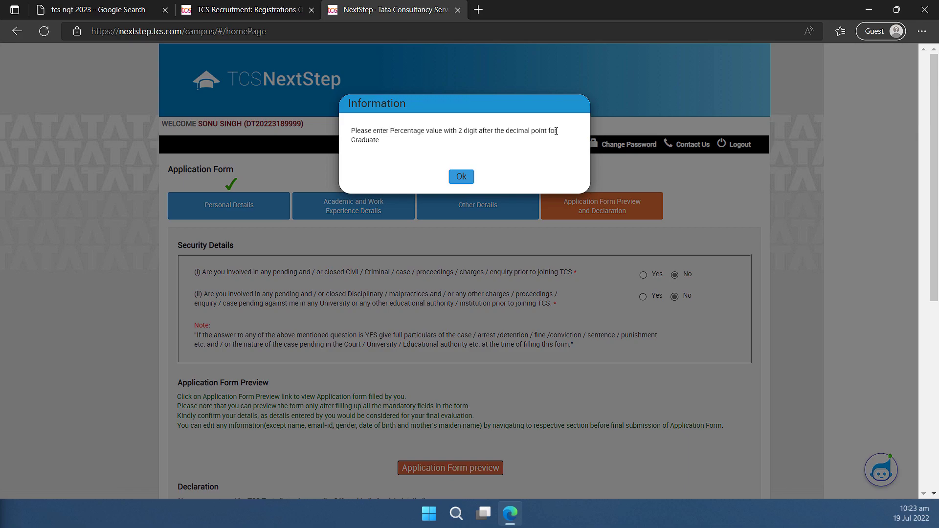
# Dismiss the percentage warning and reopen the Graduate qualification details.
pyautogui.click(461, 176)
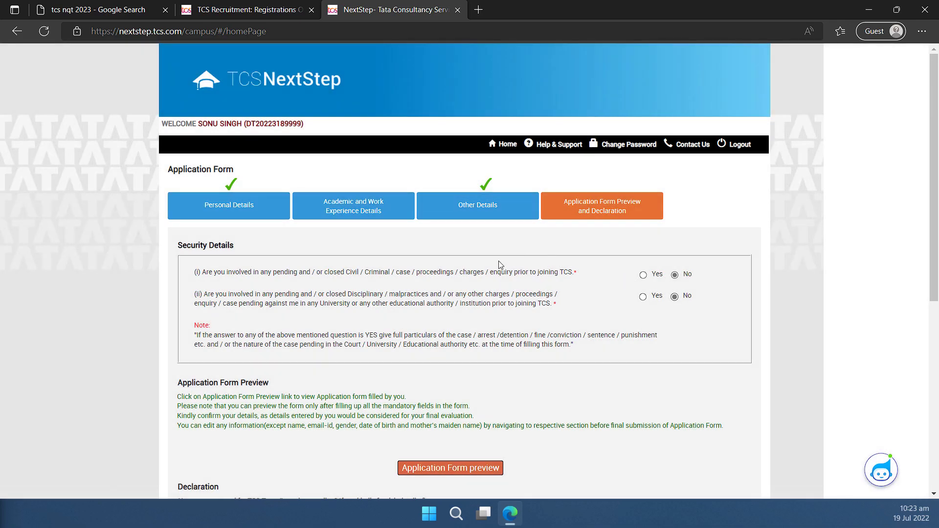
pyautogui.scroll(-5, 489, 254)
pyautogui.scroll(5, 391, 205)
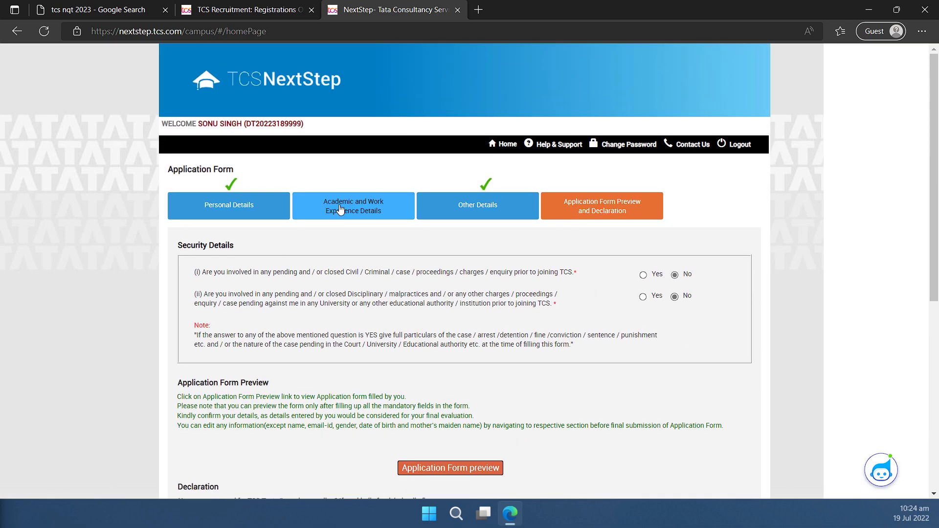
pyautogui.click(342, 209)
pyautogui.click(228, 298)
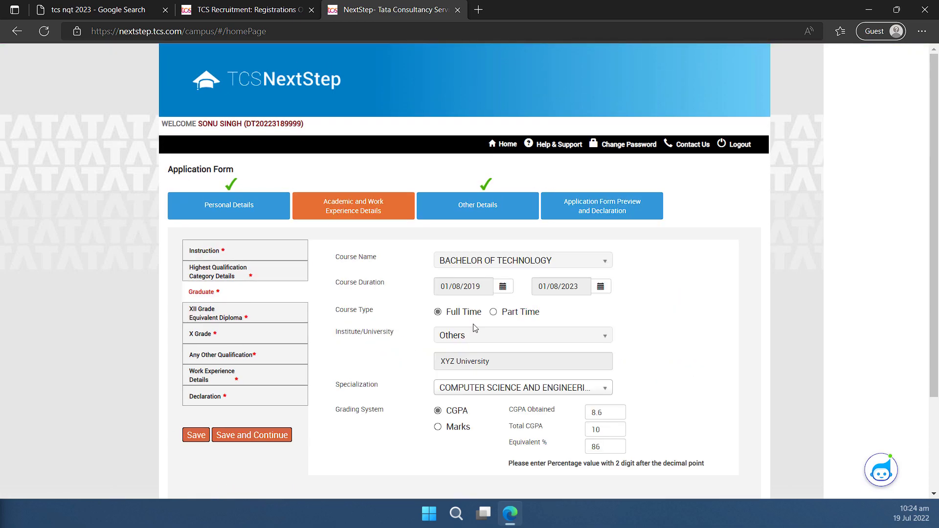
pyautogui.scroll(-3, 562, 342)
# Set Graduate CGPA to 8.65 and equivalent percentage to 86.50, then save.
pyautogui.click(610, 321)
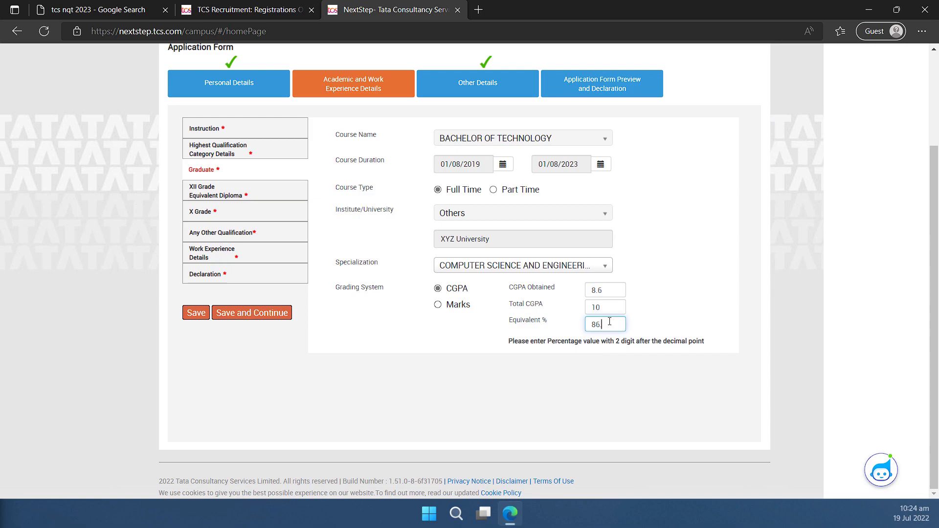
pyautogui.click(616, 291)
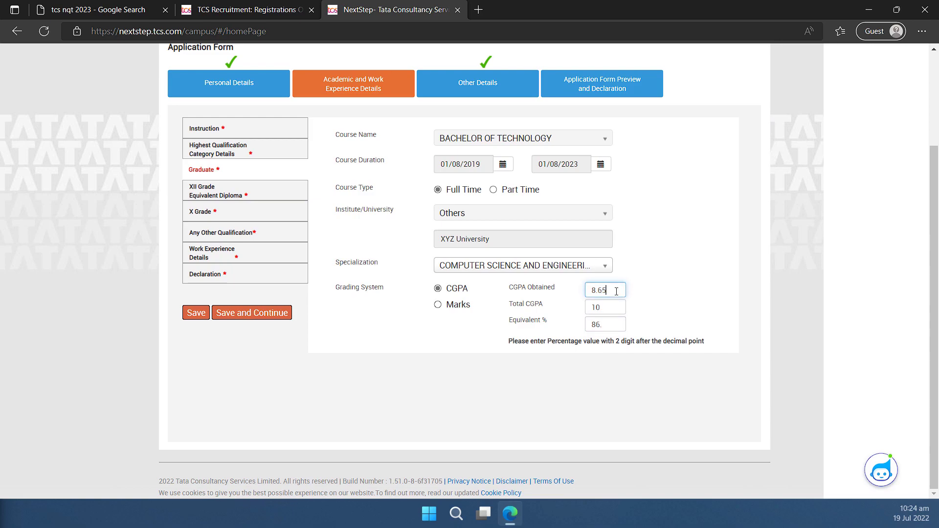
pyautogui.click(614, 324)
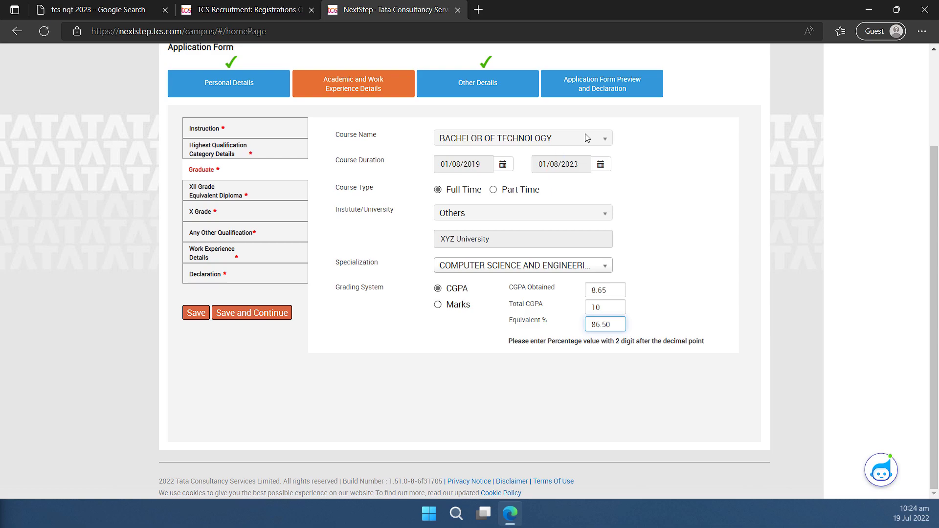
pyautogui.click(279, 313)
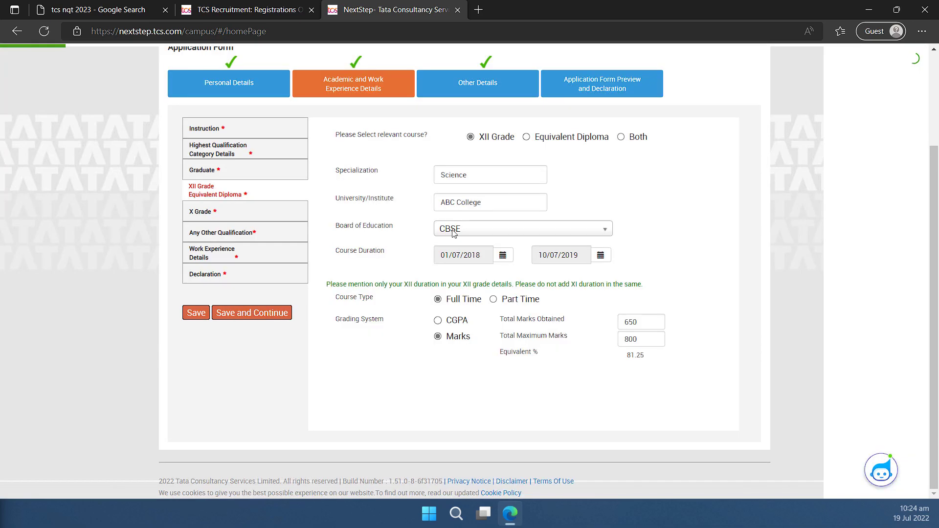
pyautogui.click(611, 90)
pyautogui.scroll(-5, 591, 225)
# Submit the corrected form, agree to apply for the recruitment drive, and choose In-Centre test mode.
pyautogui.click(499, 386)
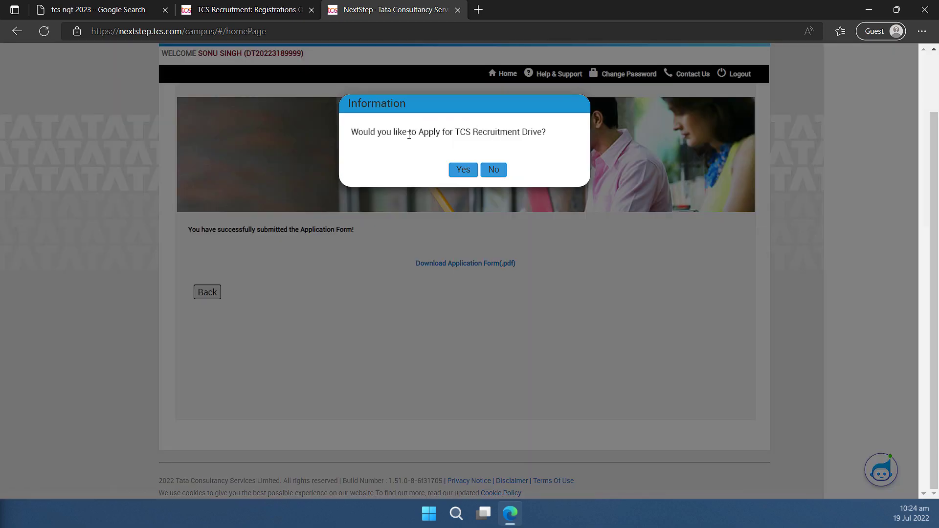
pyautogui.moveTo(352, 132); pyautogui.dragTo(555, 136)
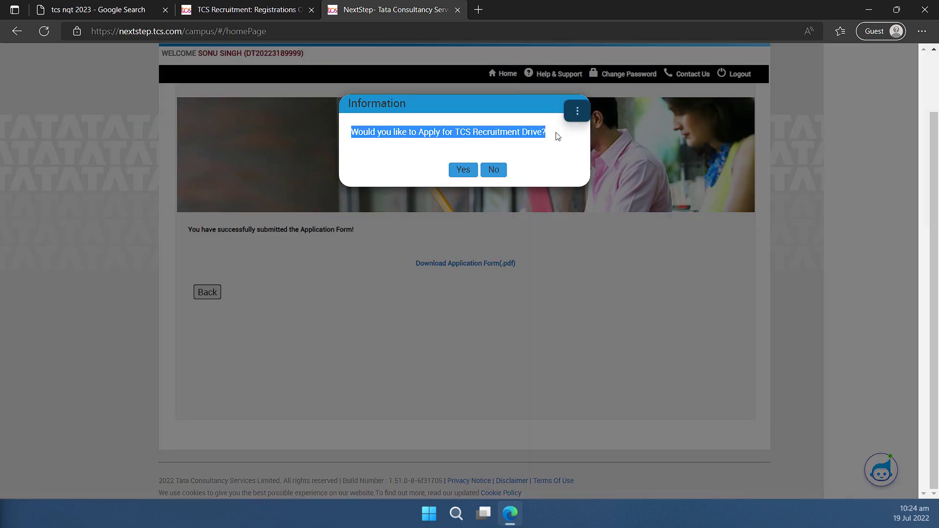
pyautogui.click(456, 176)
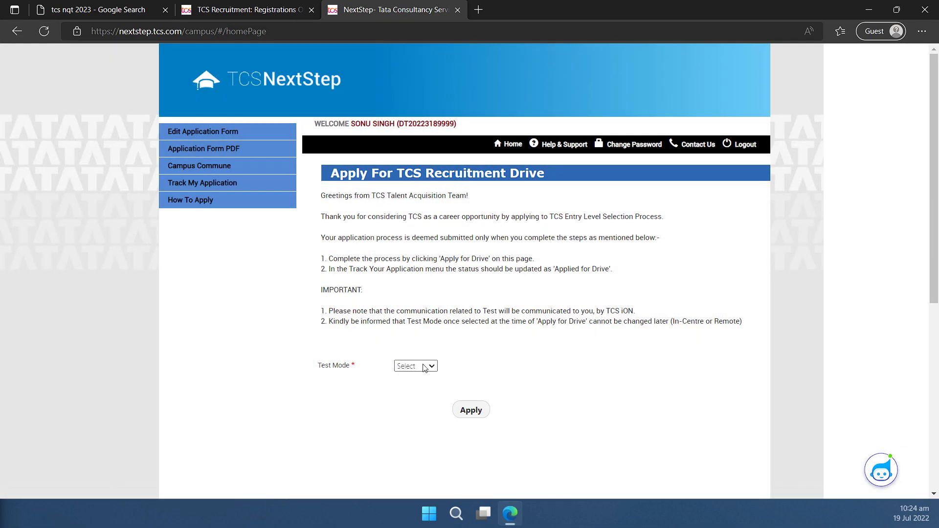
pyautogui.click(423, 366)
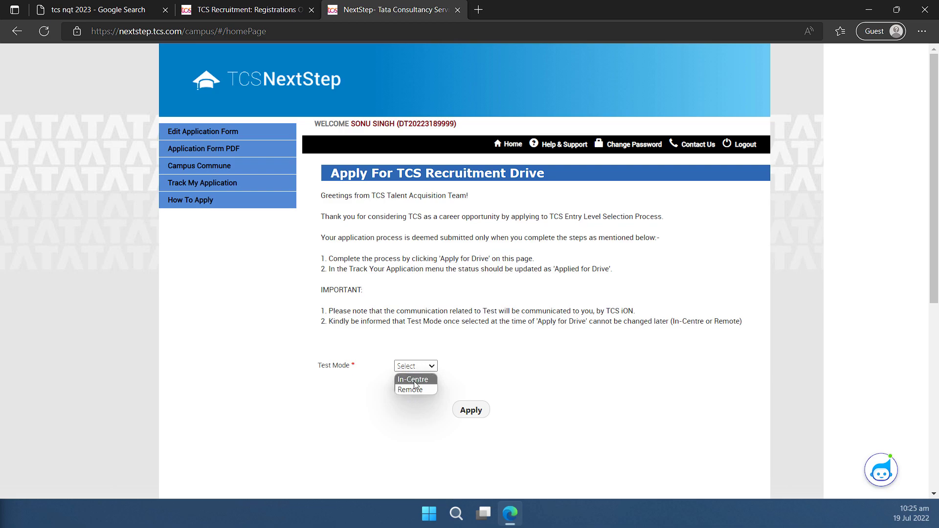
pyautogui.click(415, 379)
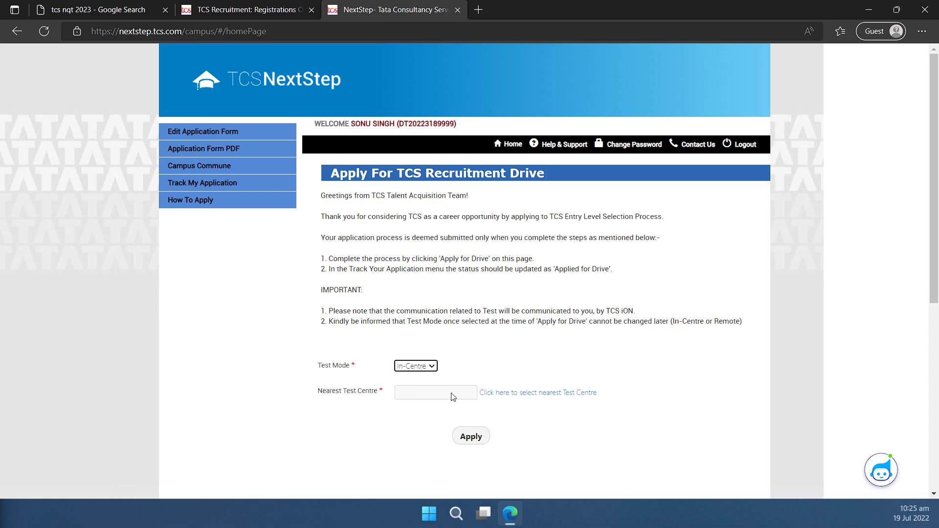
# Pick JALANDHAR as the nearest test centre and apply for the drive.
pyautogui.click(502, 398)
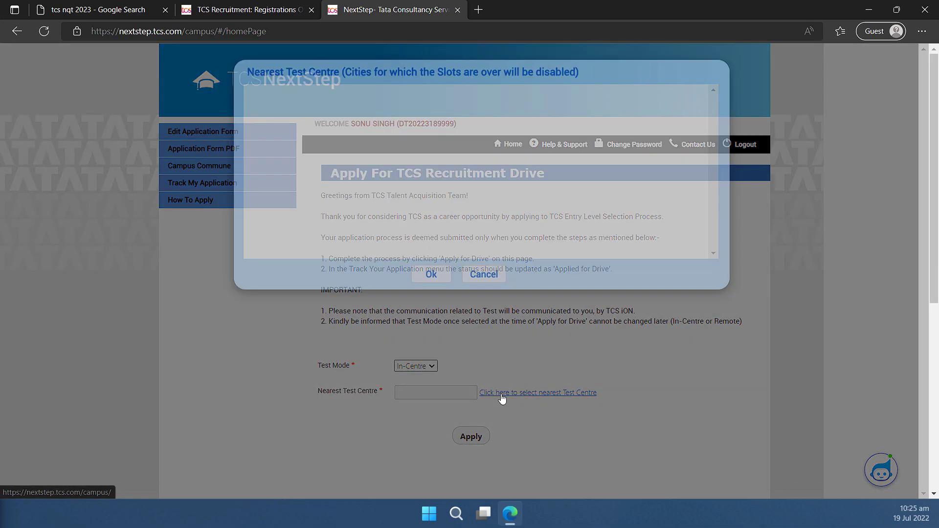
pyautogui.scroll(-1, 413, 155)
pyautogui.scroll(1, 416, 162)
pyautogui.scroll(-3, 499, 244)
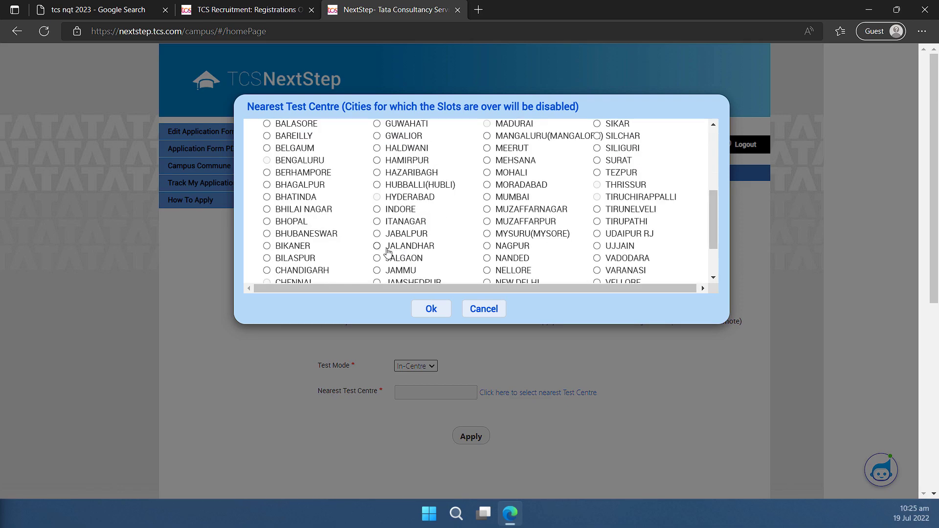
pyautogui.click(386, 248)
pyautogui.scroll(3, 518, 286)
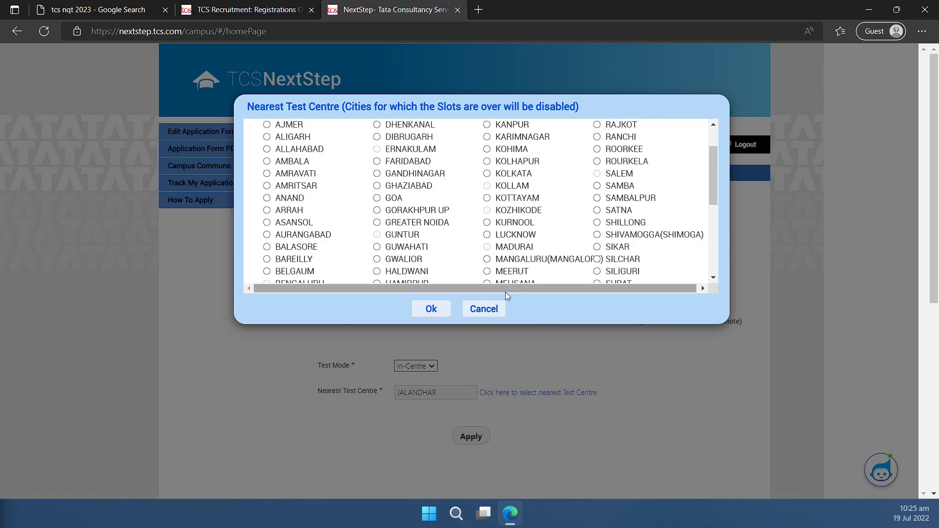
pyautogui.scroll(1, 506, 293)
pyautogui.scroll(-8, 465, 197)
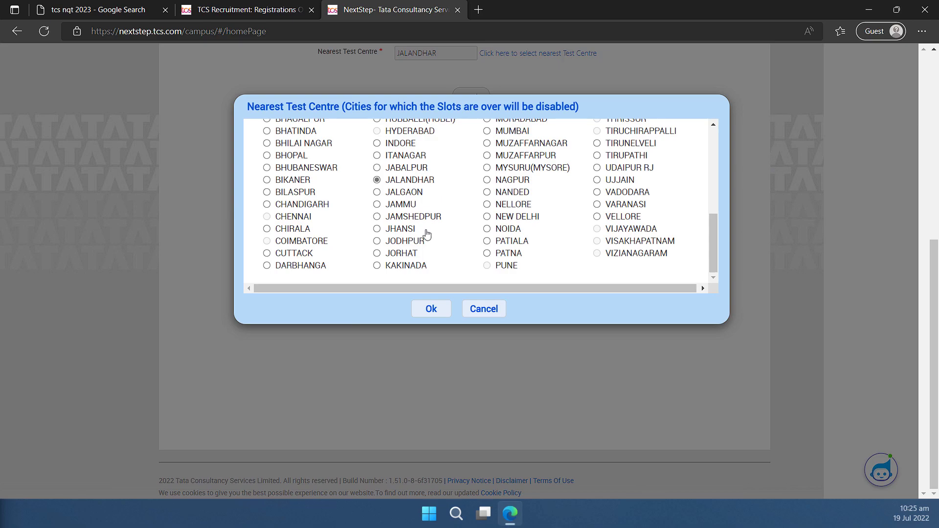
pyautogui.click(432, 314)
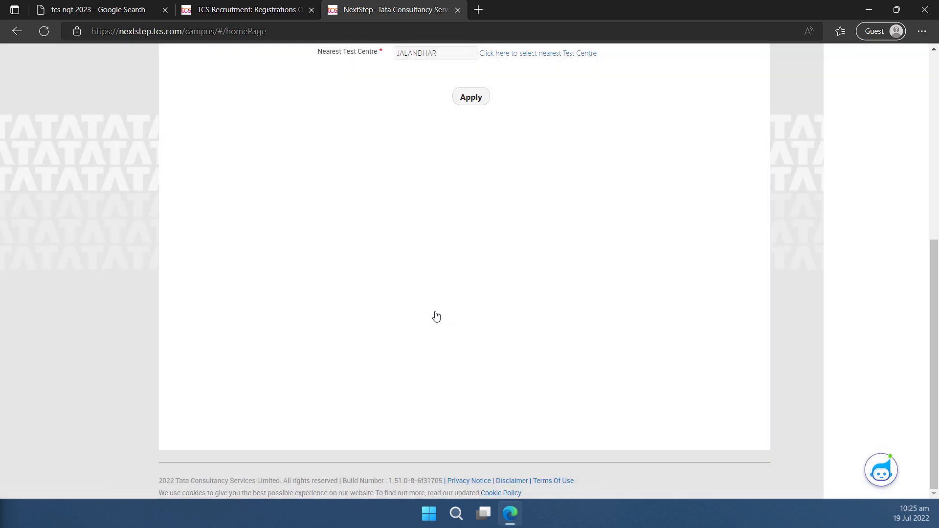
pyautogui.scroll(5, 439, 298)
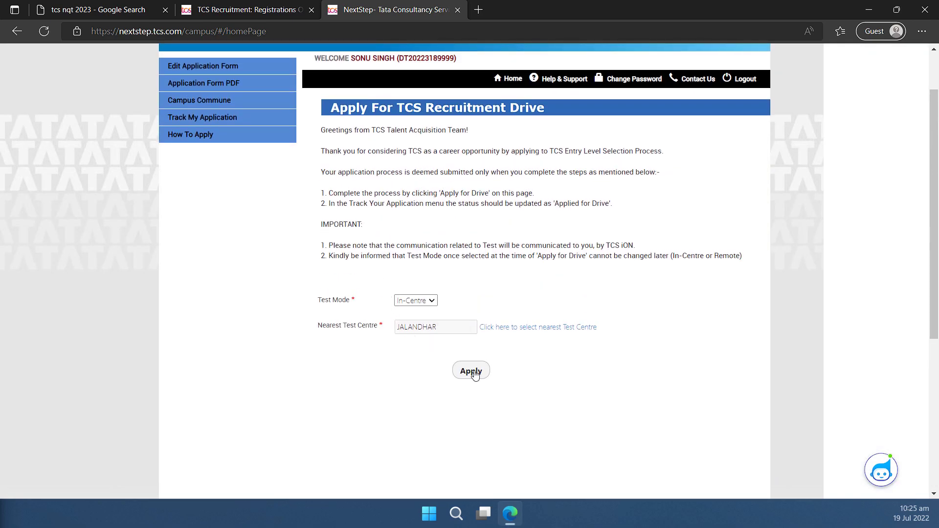
pyautogui.click(473, 373)
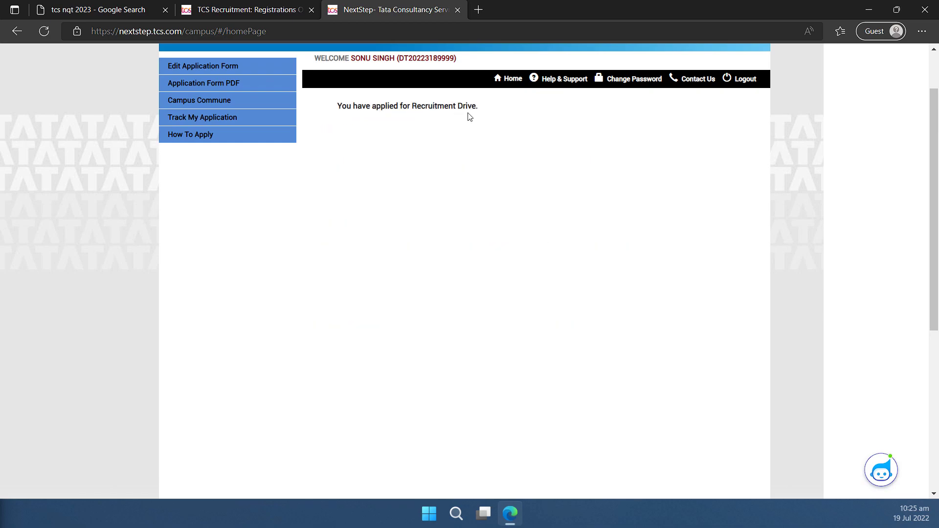
# Open Track My Application and highlight the Applied for Drive, Application Received and Registered statuses.
pyautogui.scroll(2, 563, 161)
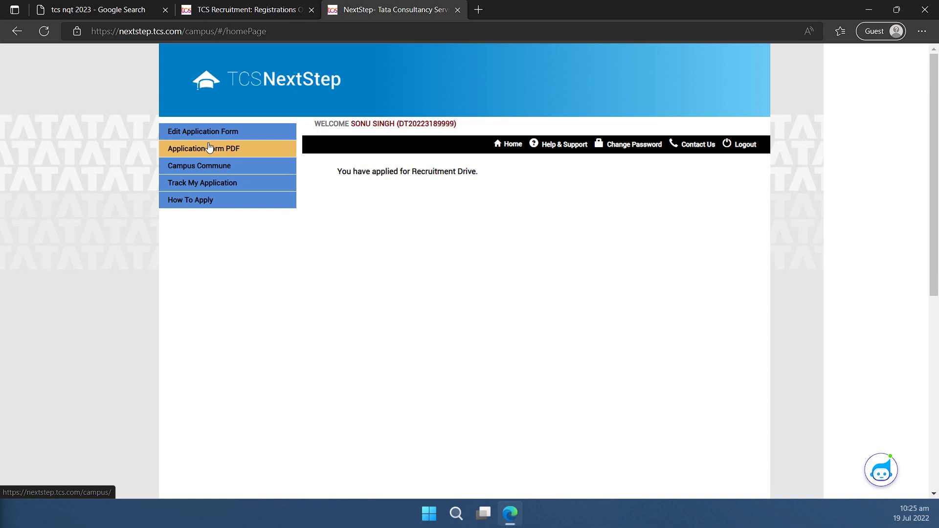
pyautogui.click(207, 186)
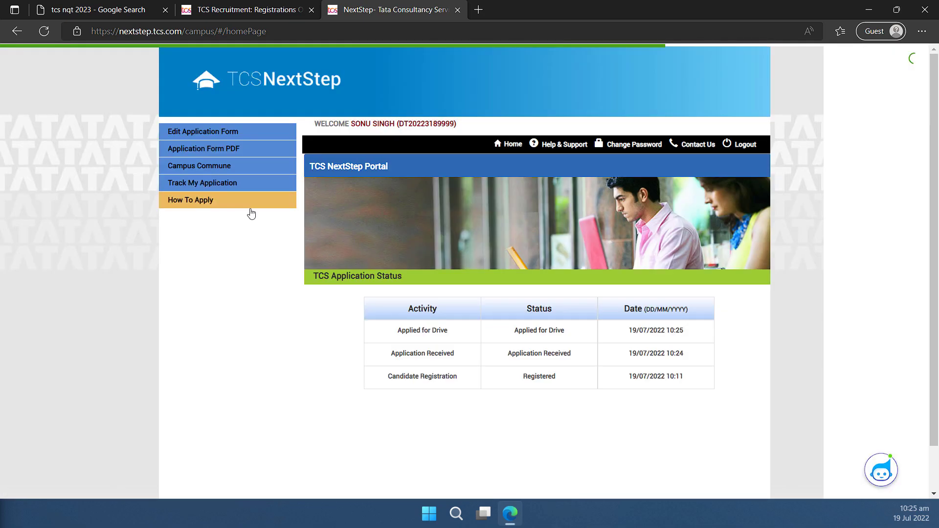
pyautogui.scroll(-1, 414, 295)
pyautogui.moveTo(399, 281); pyautogui.dragTo(684, 281)
pyautogui.moveTo(394, 304); pyautogui.dragTo(602, 305)
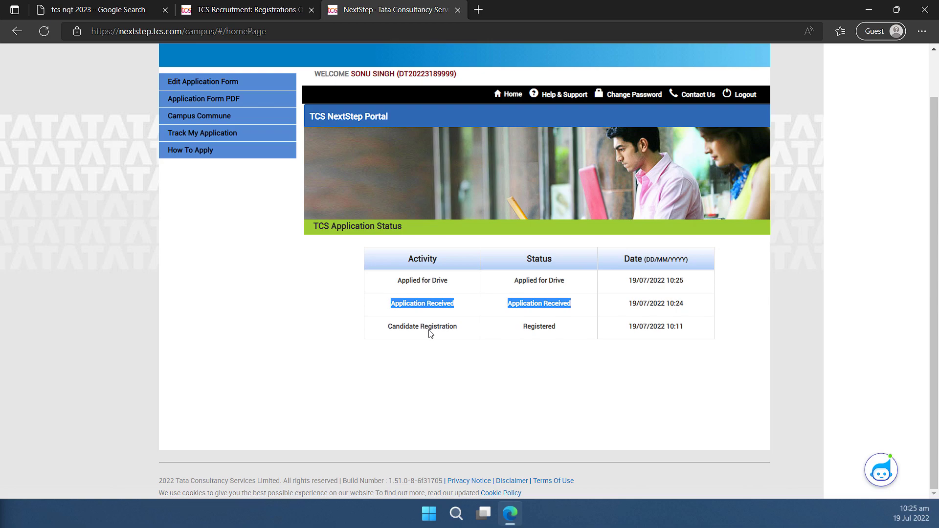
pyautogui.click(427, 332)
pyautogui.doubleClick(533, 330)
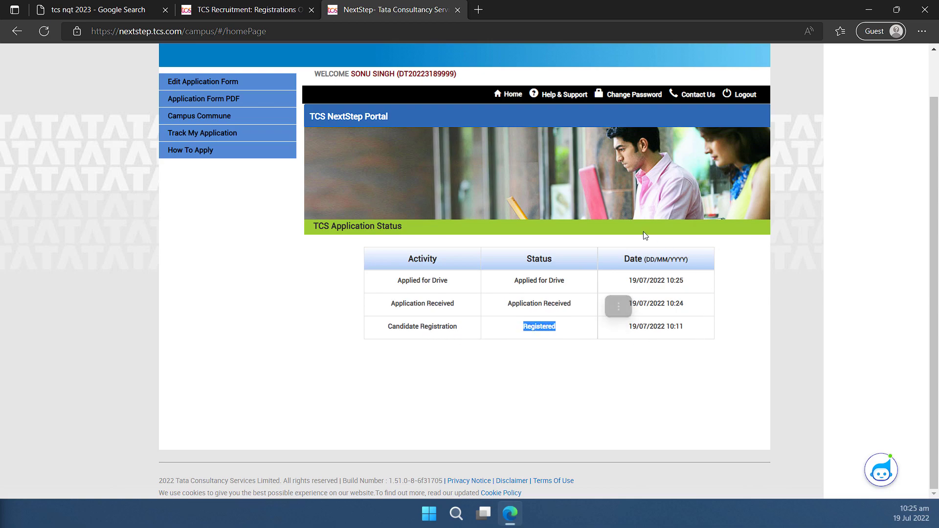
# Re-highlight the Applied for Drive status, then go to the Application Form PDF page.
pyautogui.click(697, 368)
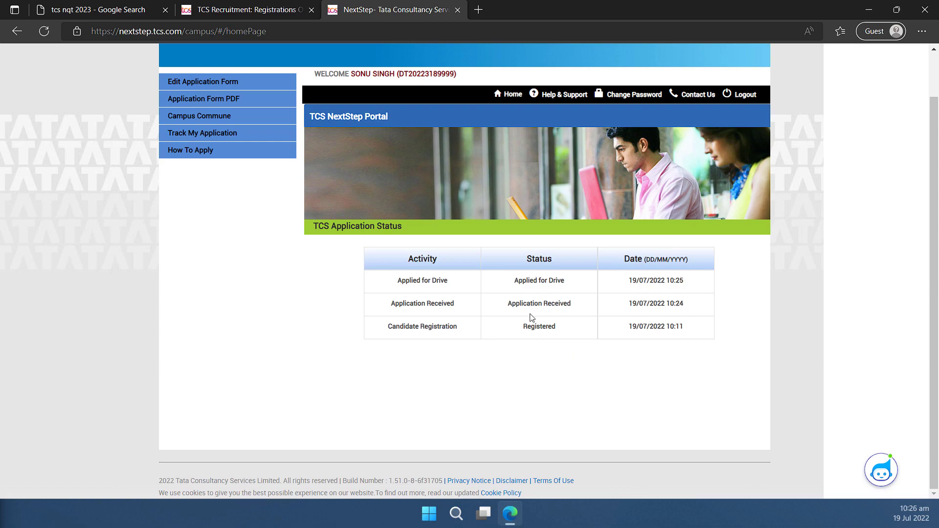
pyautogui.moveTo(513, 287); pyautogui.dragTo(571, 288)
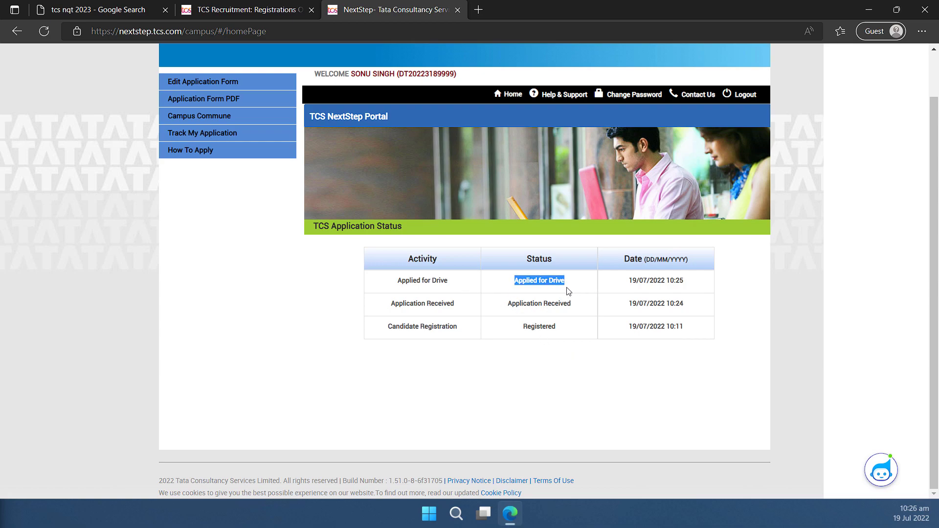
pyautogui.click(591, 268)
pyautogui.click(568, 286)
pyautogui.click(233, 102)
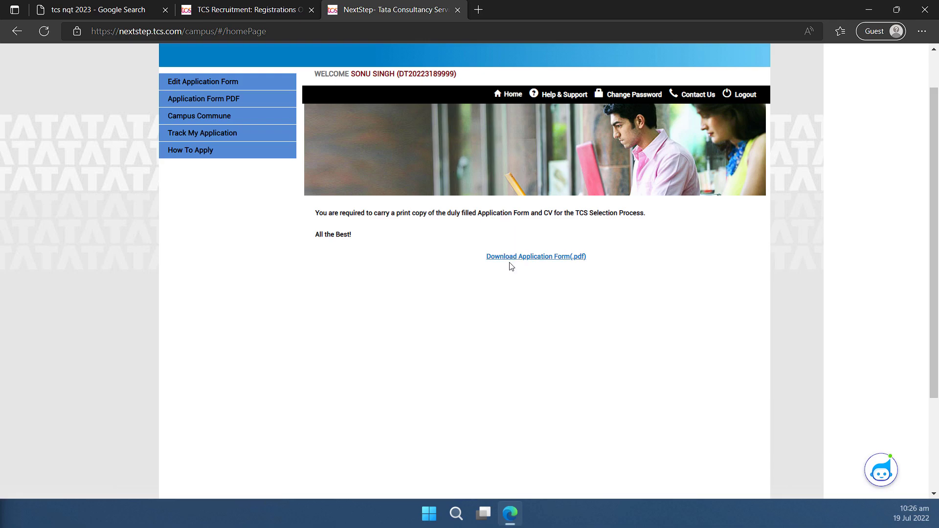